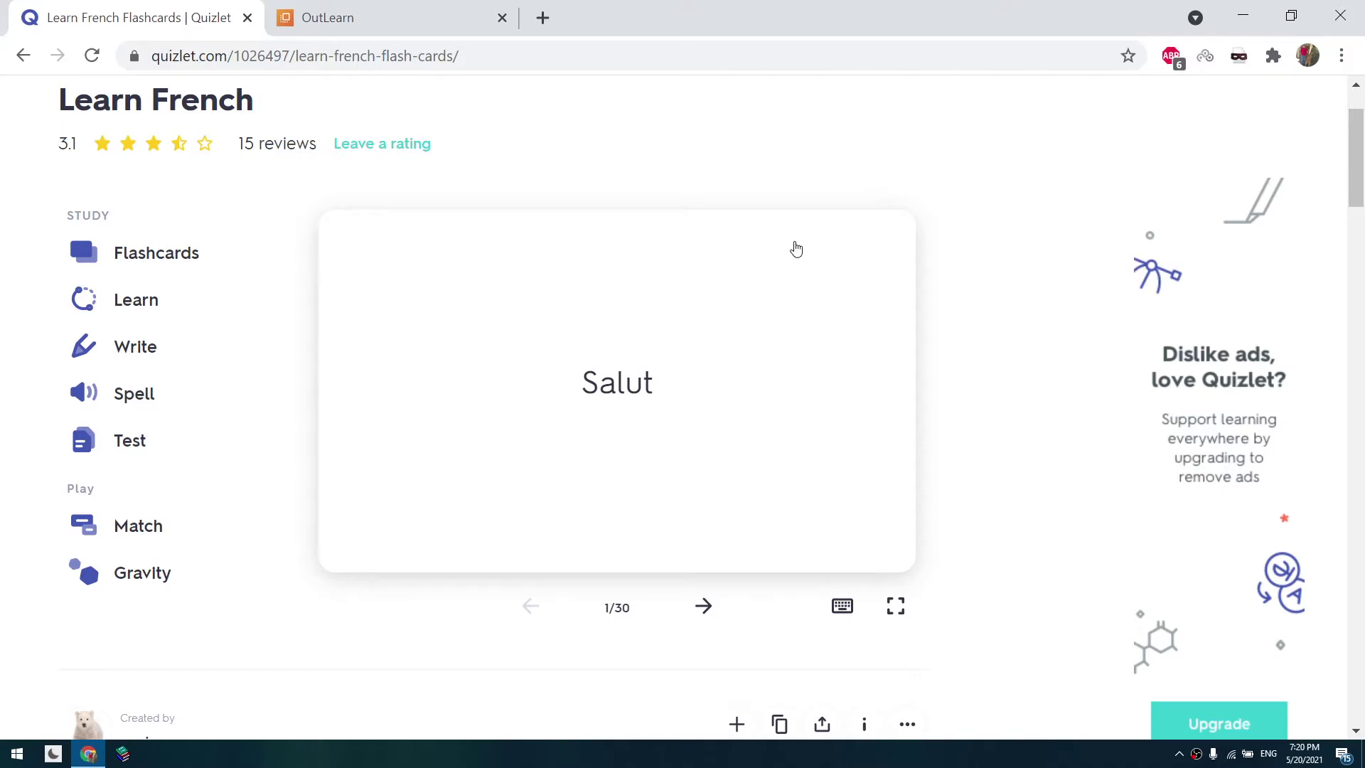
Step: Compare the OutLearn site with the Quizlet tab, then return to the Learn French set
left_click(441, 7)
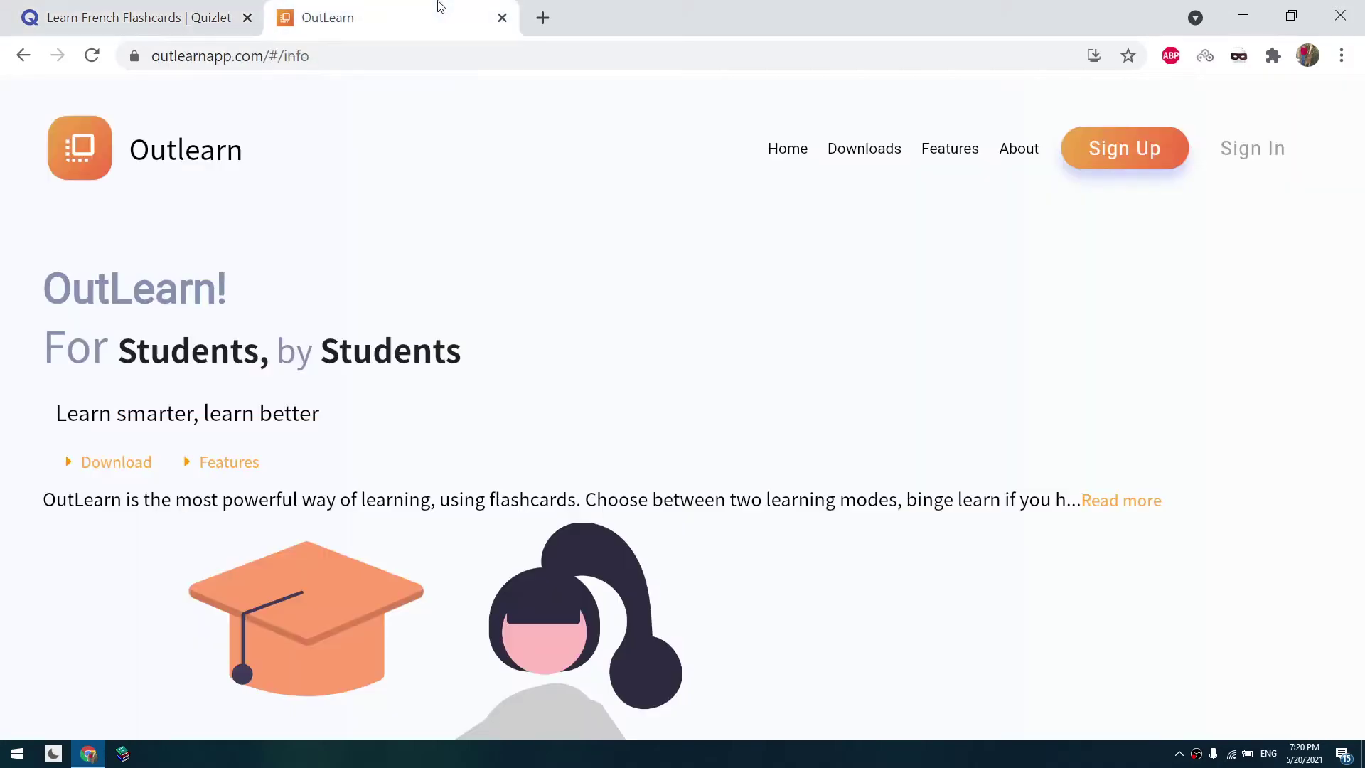
left_click(170, 6)
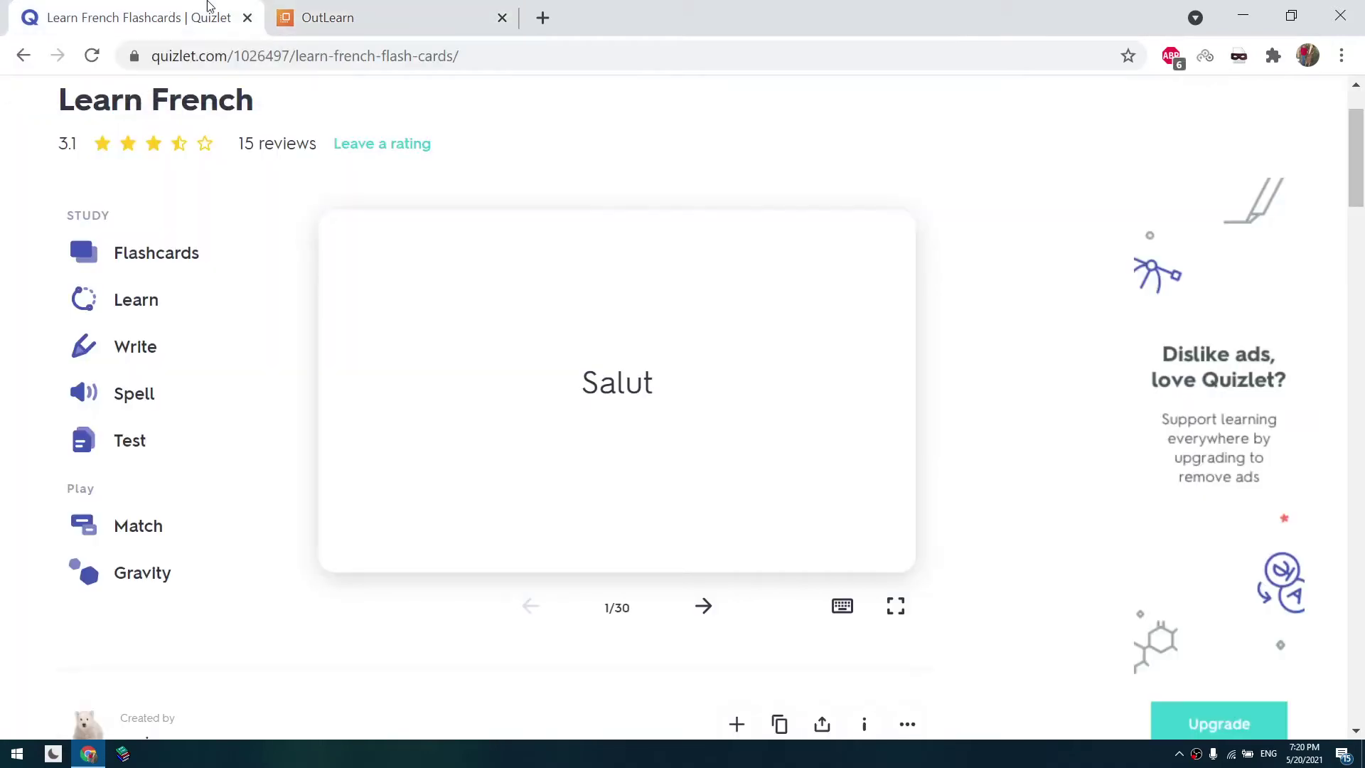
left_click(347, 6)
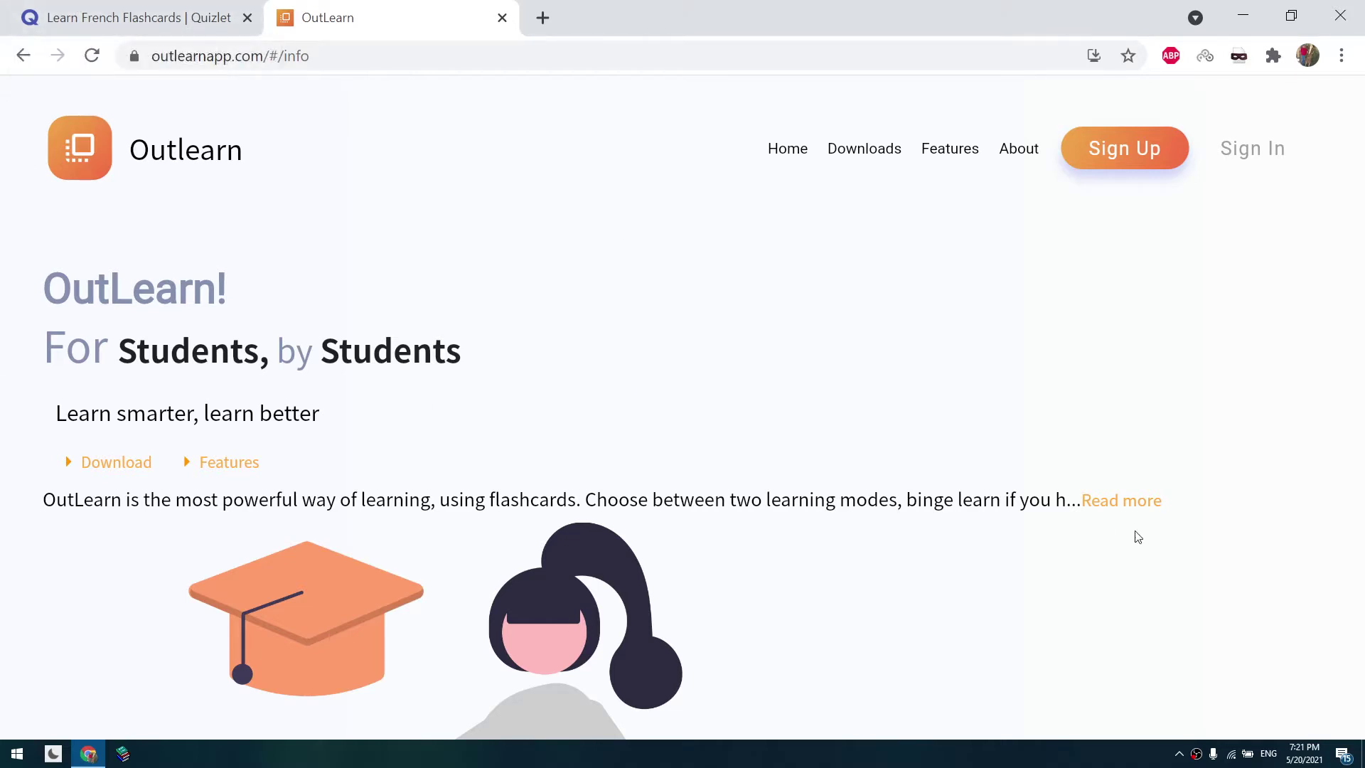
left_click(53, 10)
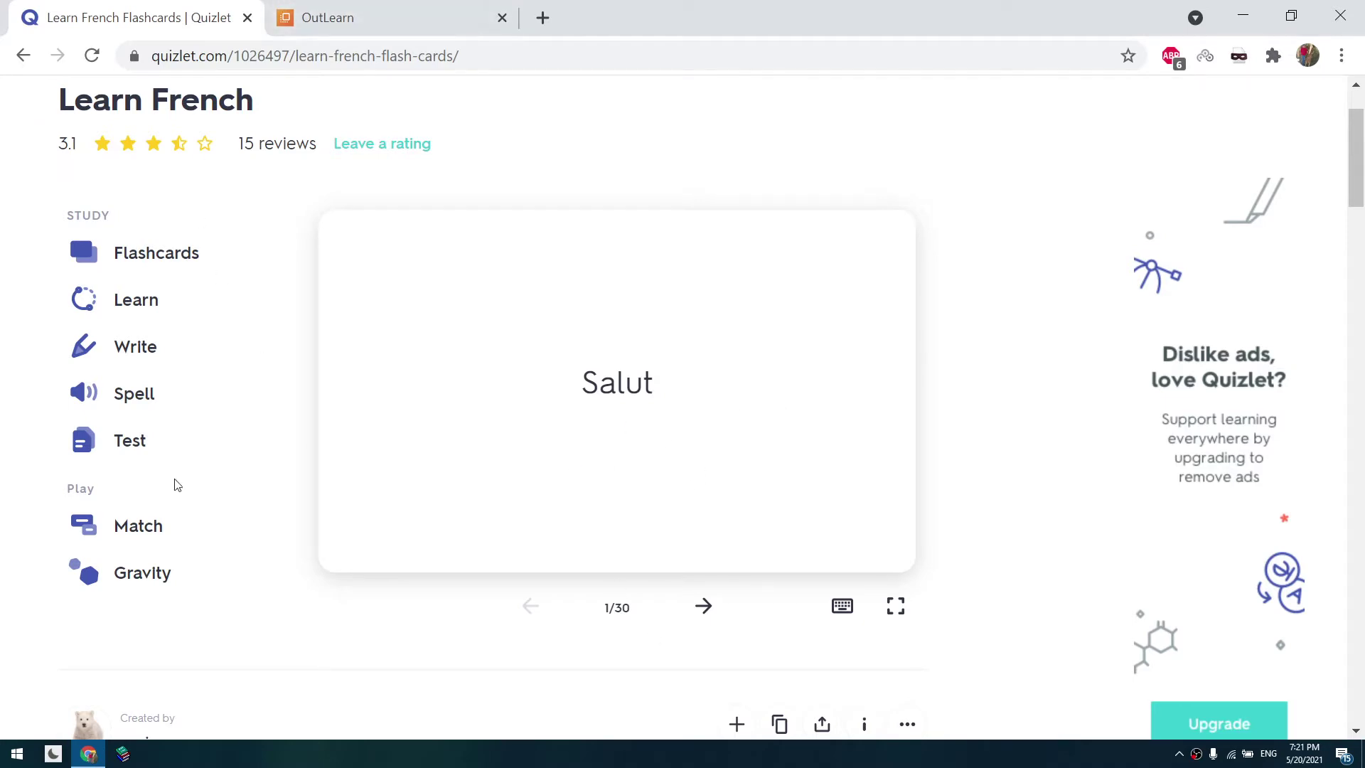
Step: Copy the Learn French export as tab-separated text, keeping the original unalphabetised order
scroll(853, 324, "down", 1)
scroll(929, 685, "down", 3)
left_click(900, 510)
scroll(900, 510, "down", 2)
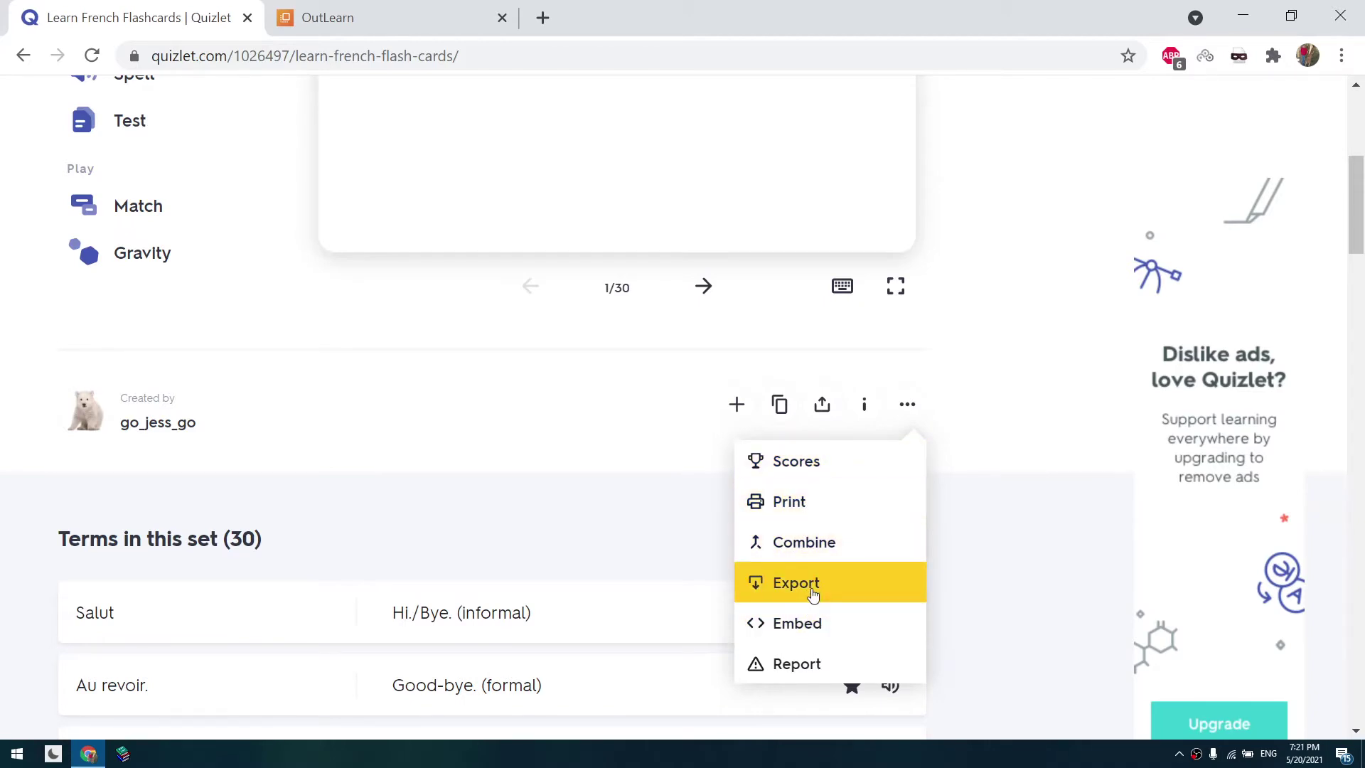
left_click(813, 592)
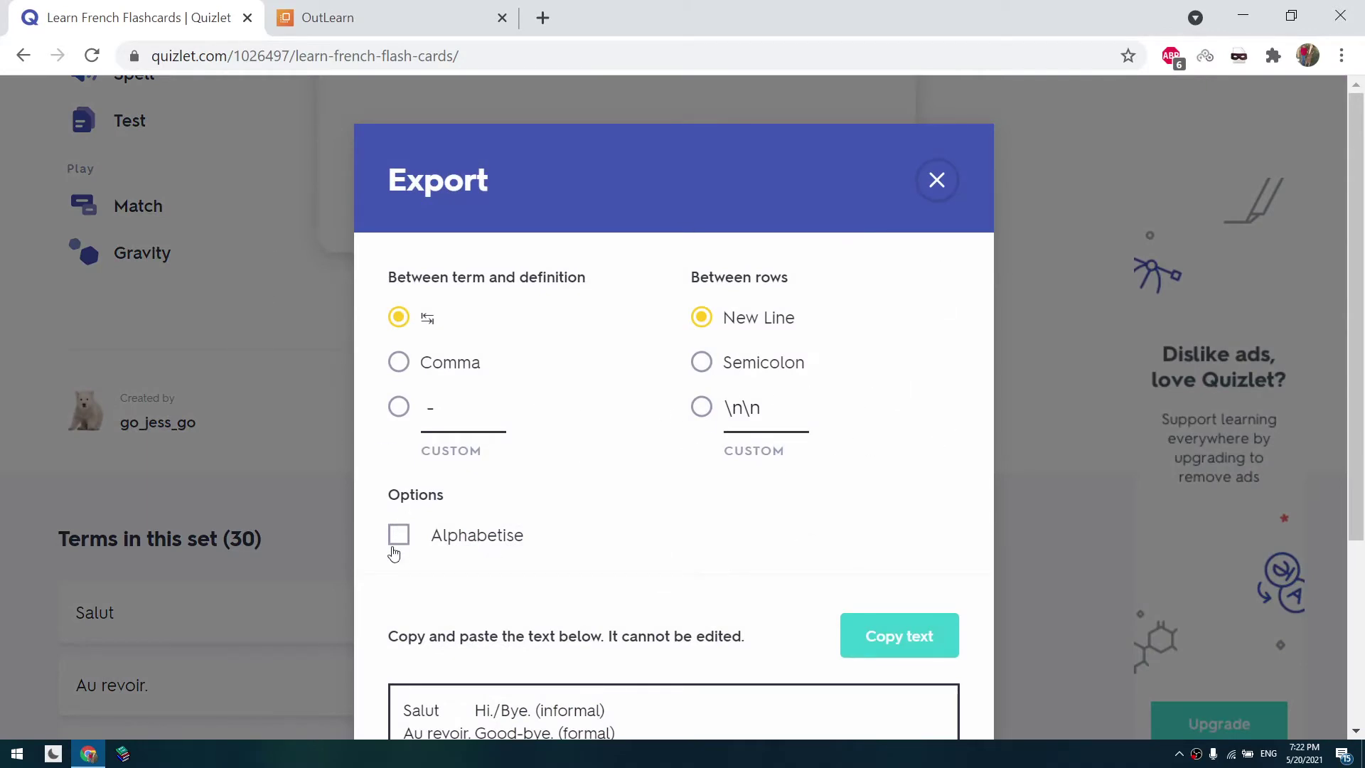
scroll(394, 553, "down", 3)
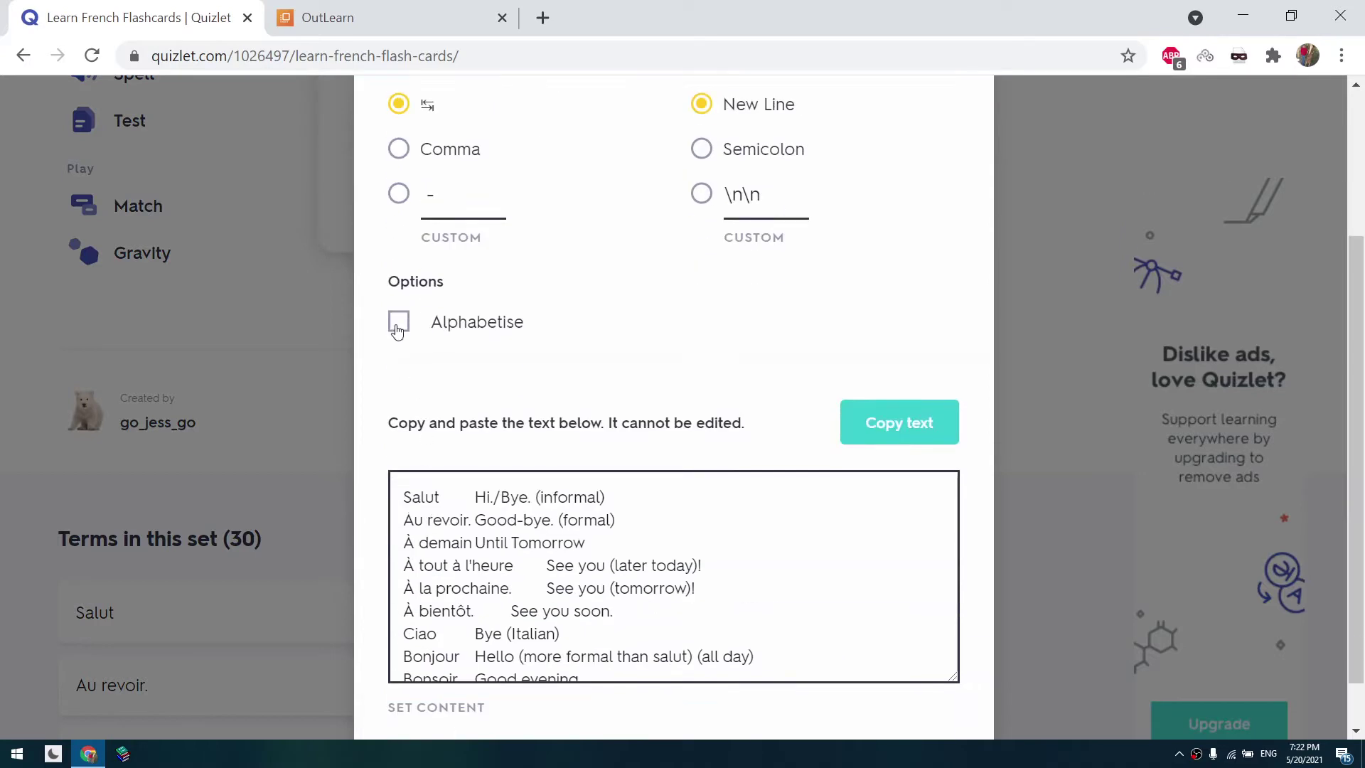
left_click(397, 330)
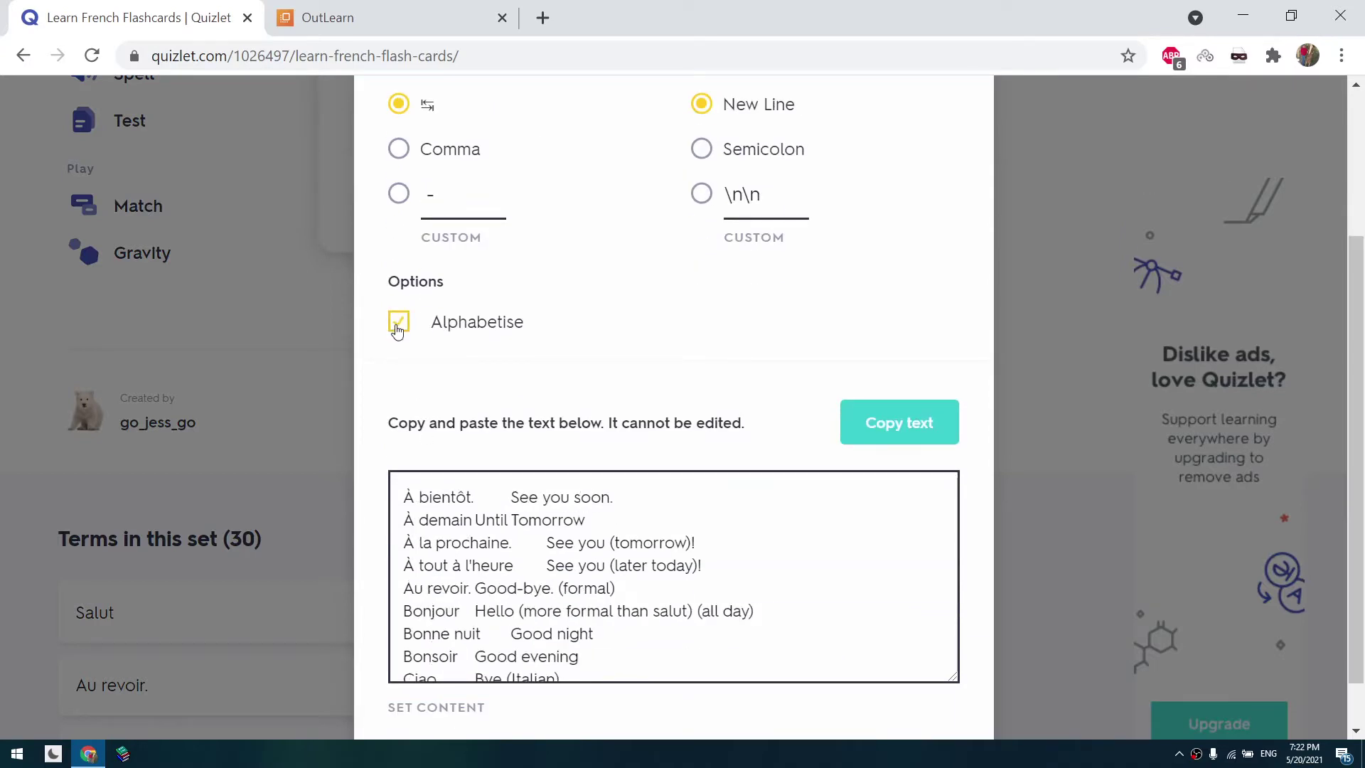
left_click(397, 329)
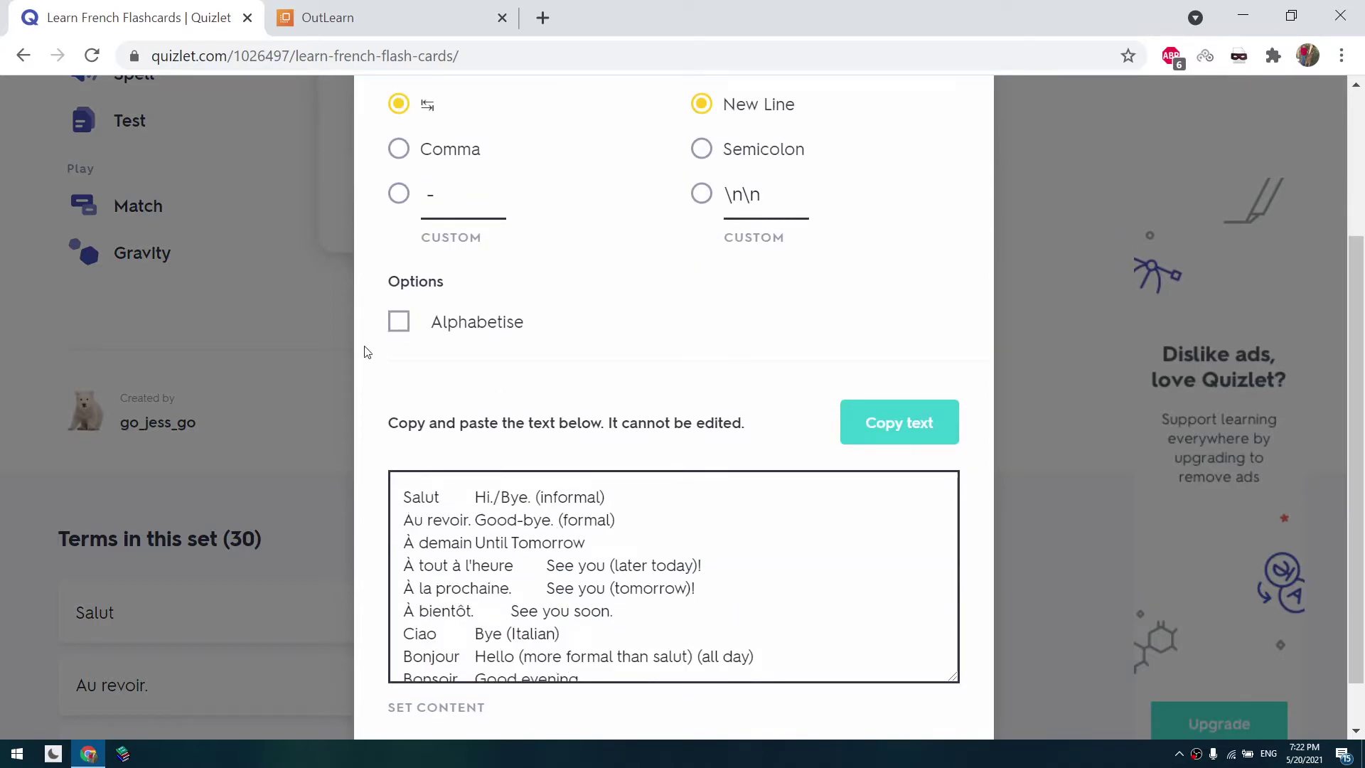
left_click(889, 435)
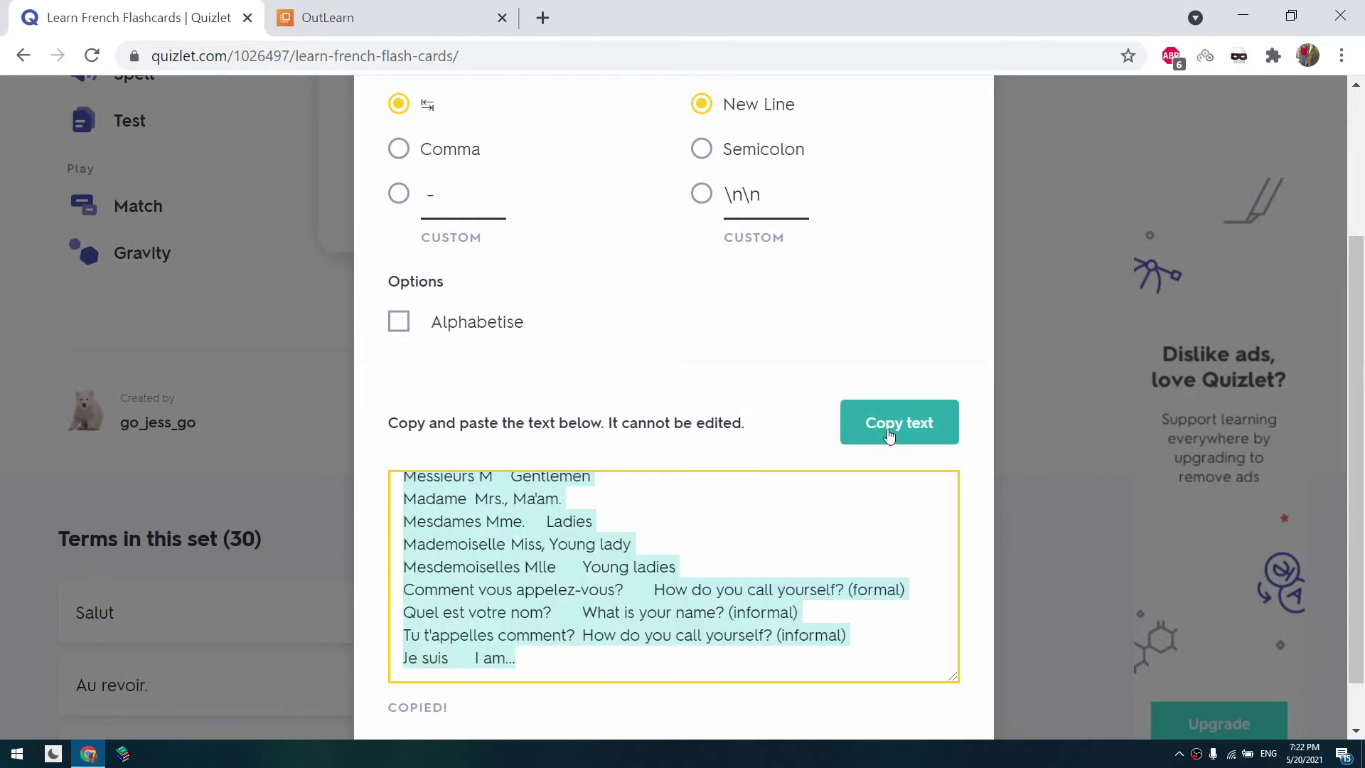
Step: Sign up for an OutLearn account and accept the terms and privacy policy
left_click(305, 11)
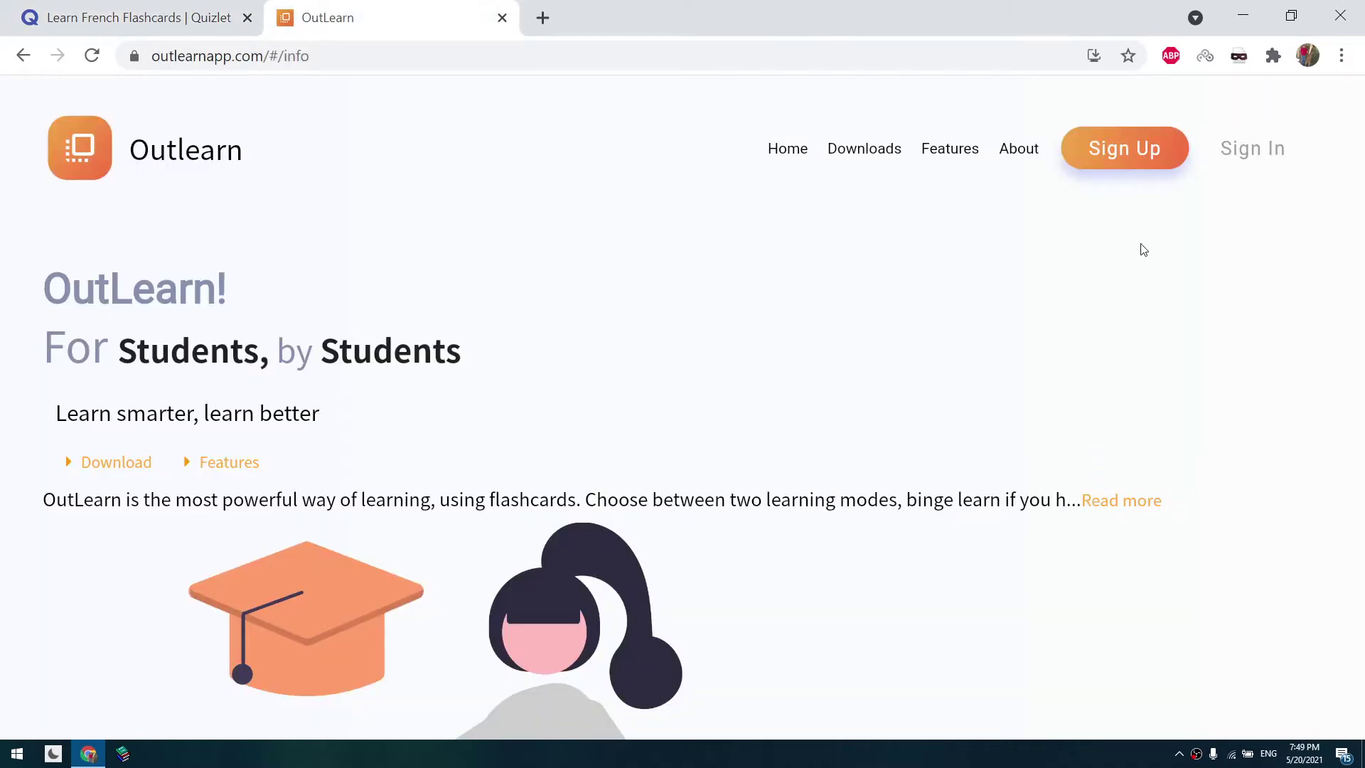
left_click(1115, 165)
left_click(704, 591)
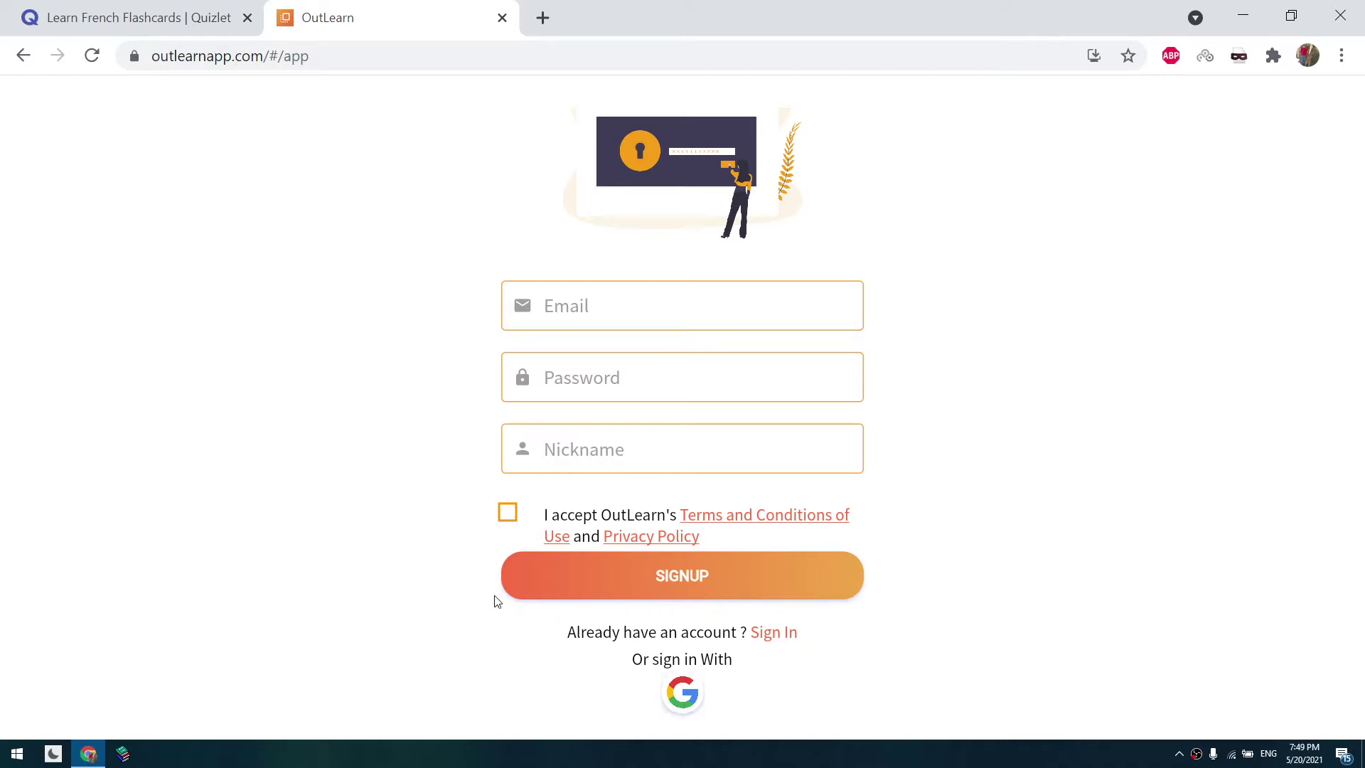
left_click(504, 522)
scroll(242, 494, "down", 2)
scroll(242, 494, "up", 2)
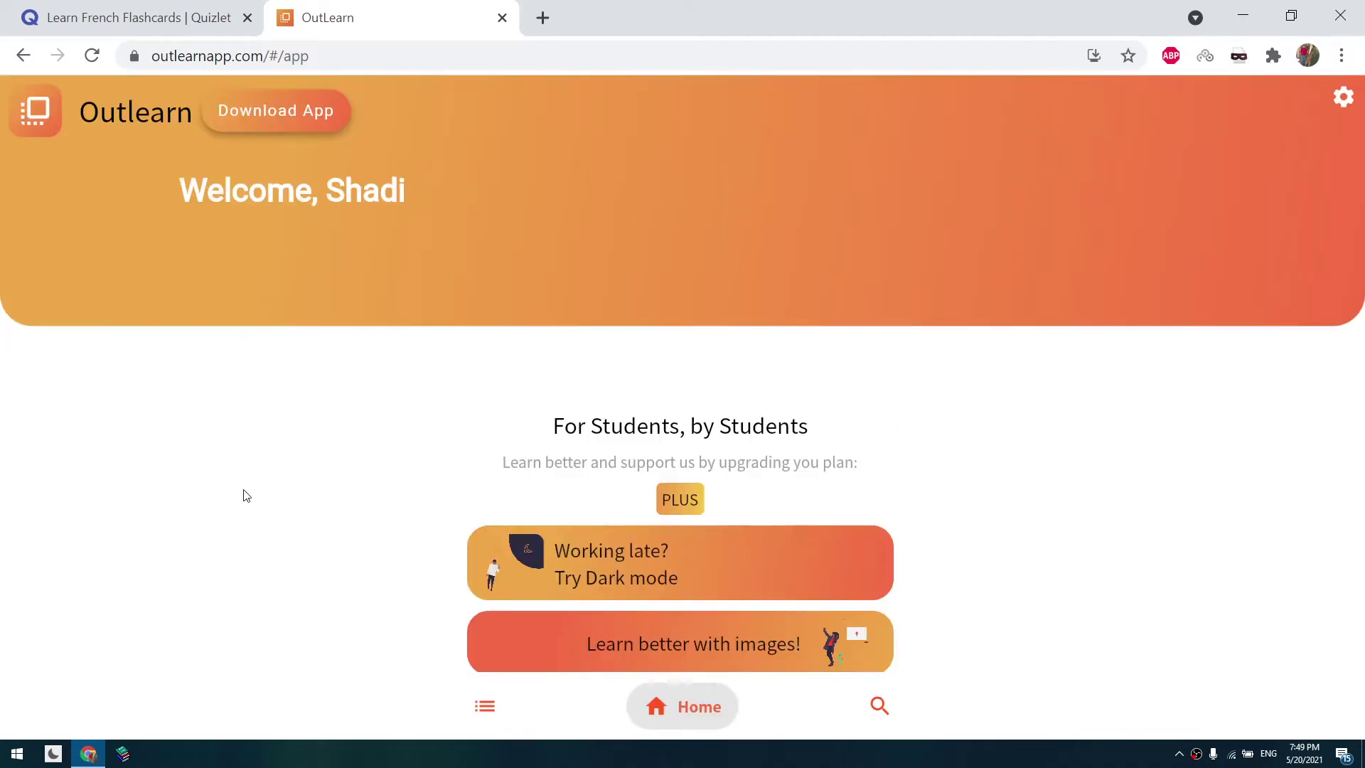
Step: In the default folder, paste the Quizlet French export into the import box and import it
left_click(486, 712)
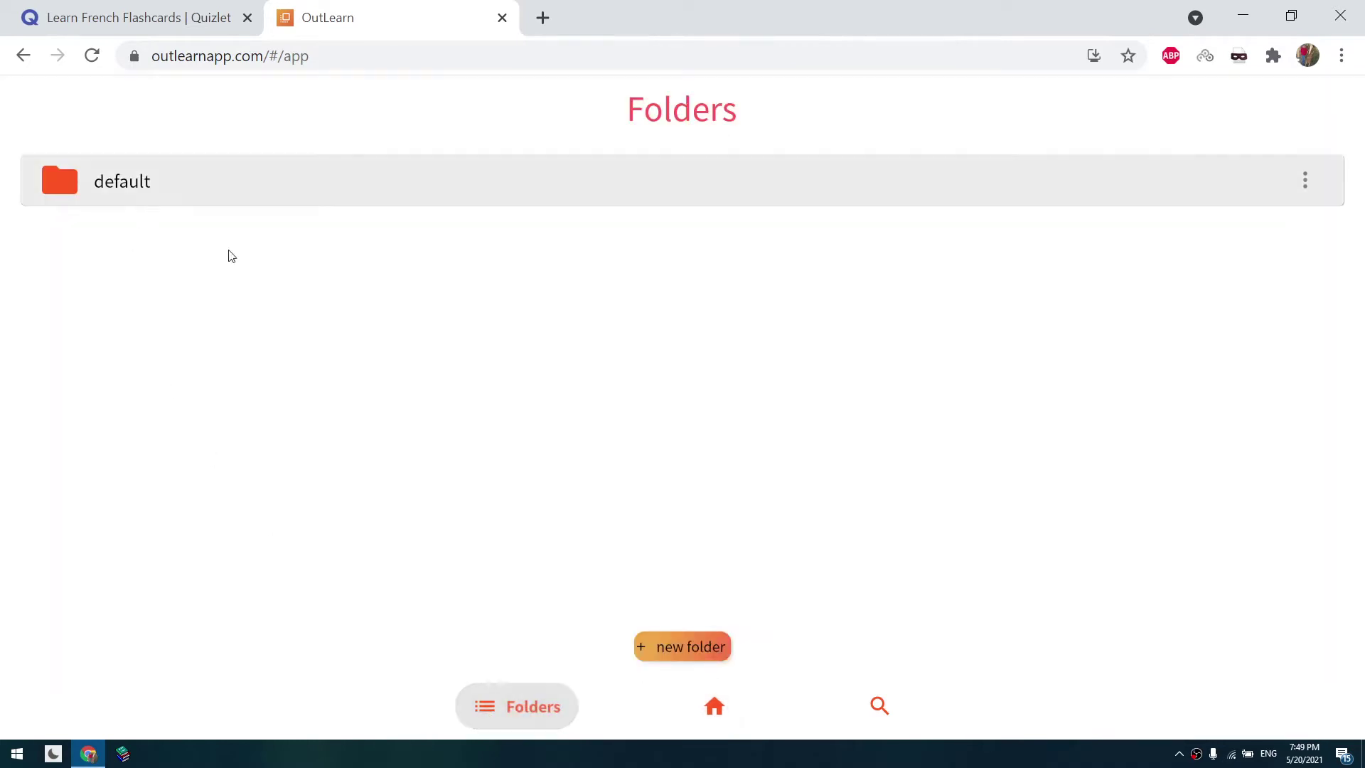
left_click(142, 190)
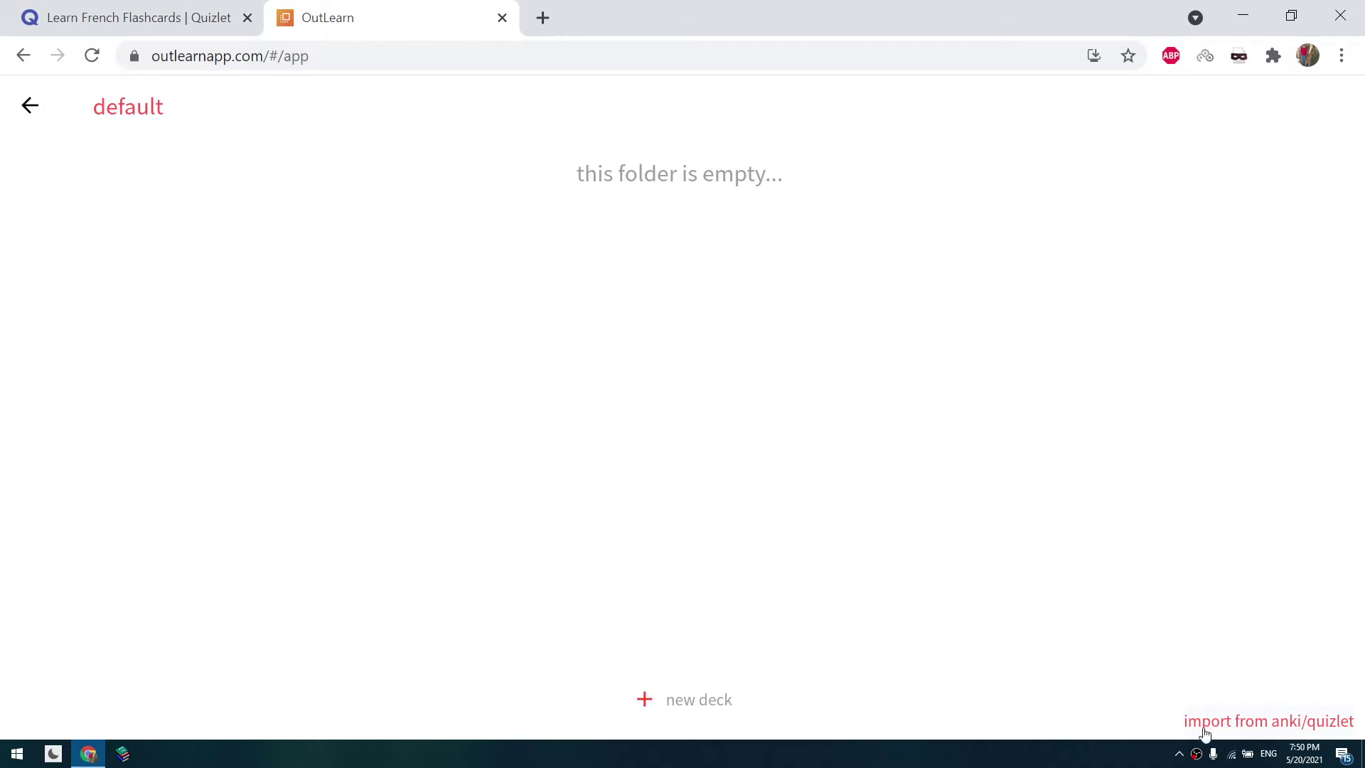
left_click(1270, 730)
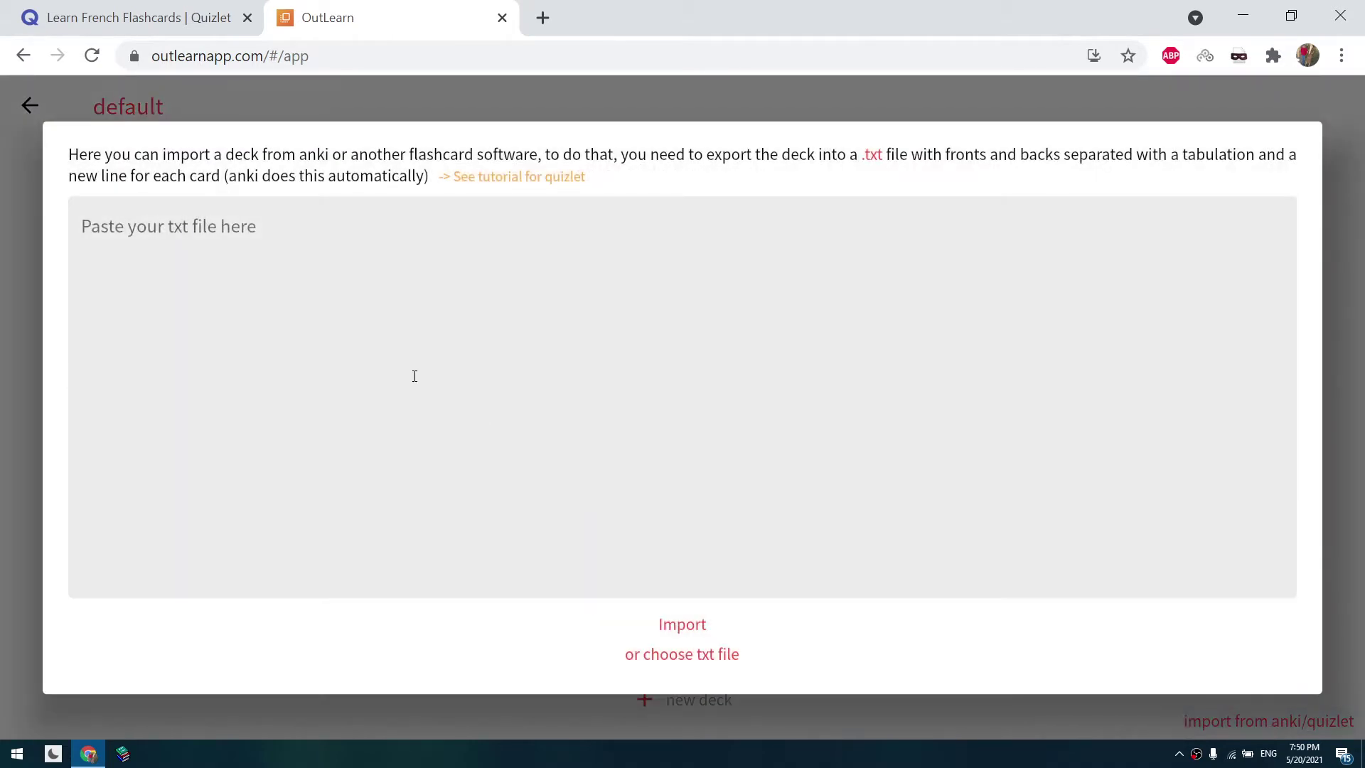
left_click(397, 329)
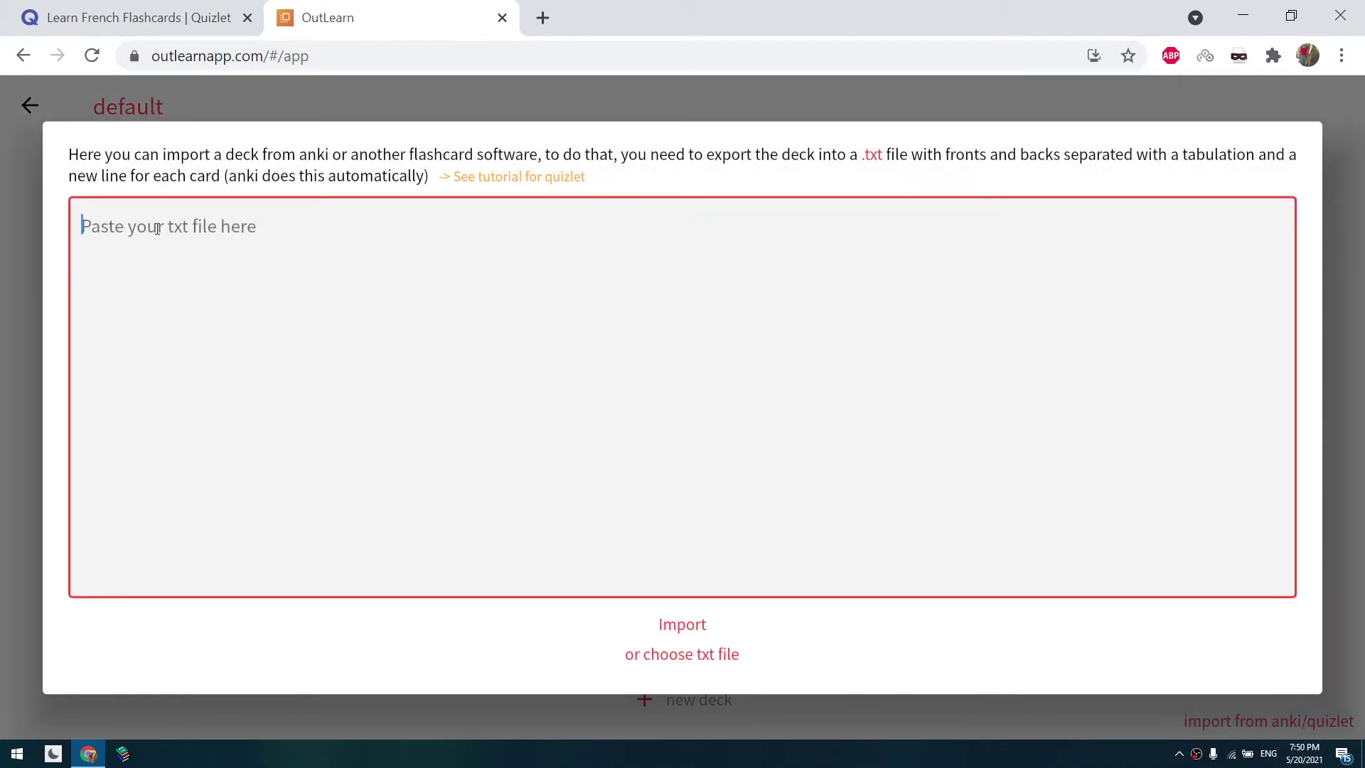
key("ctrl+v")
scroll(306, 398, "up", 5)
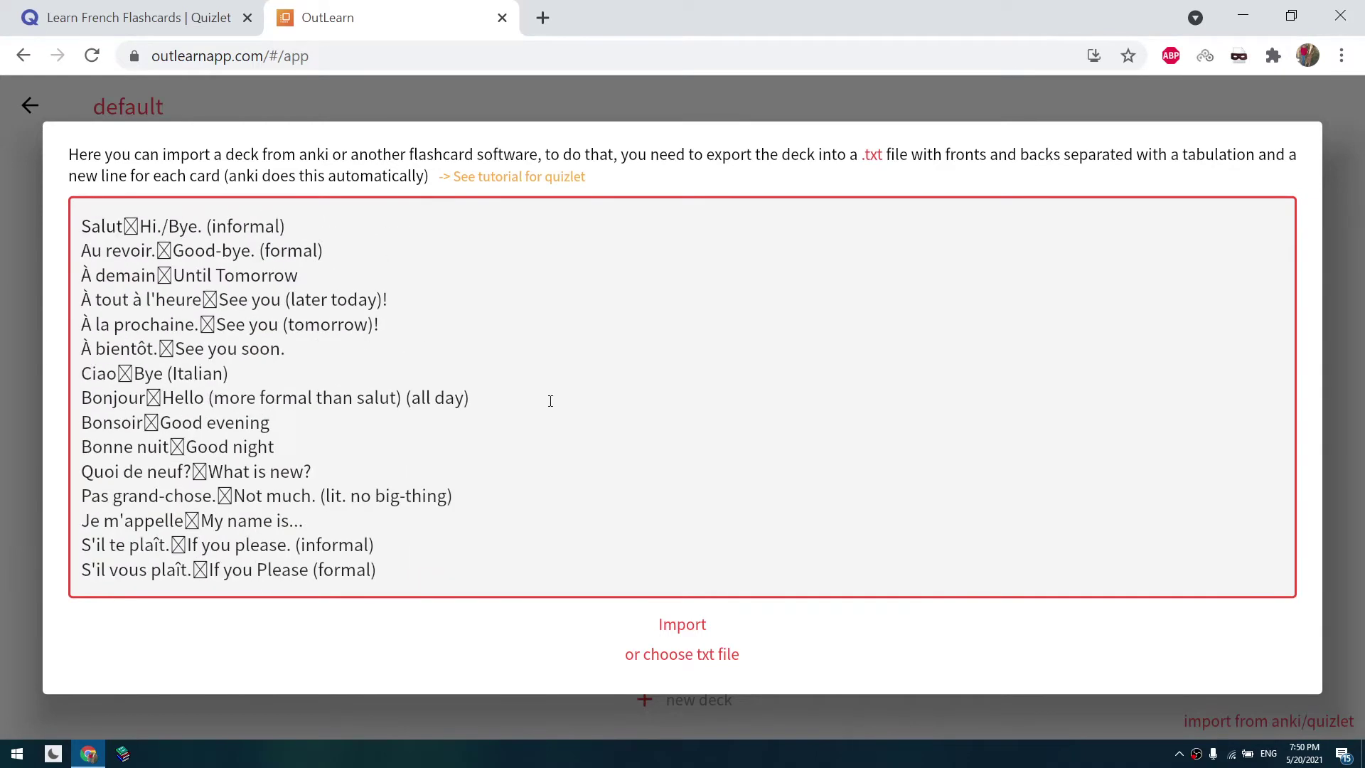
left_click(678, 625)
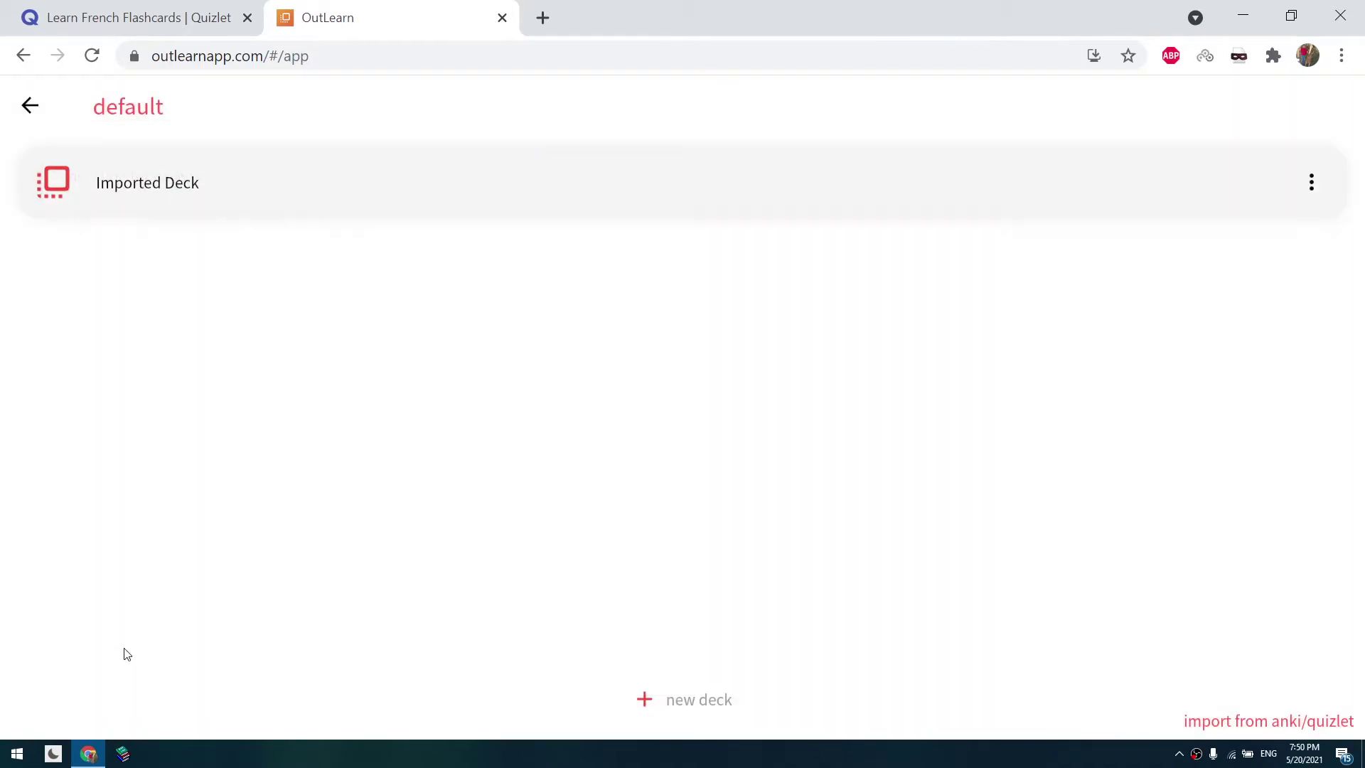
Step: Generate a Double sided cards PDF of the Imported Deck, with the QR code to the deck included
left_click(192, 210)
scroll(695, 497, "down", 5)
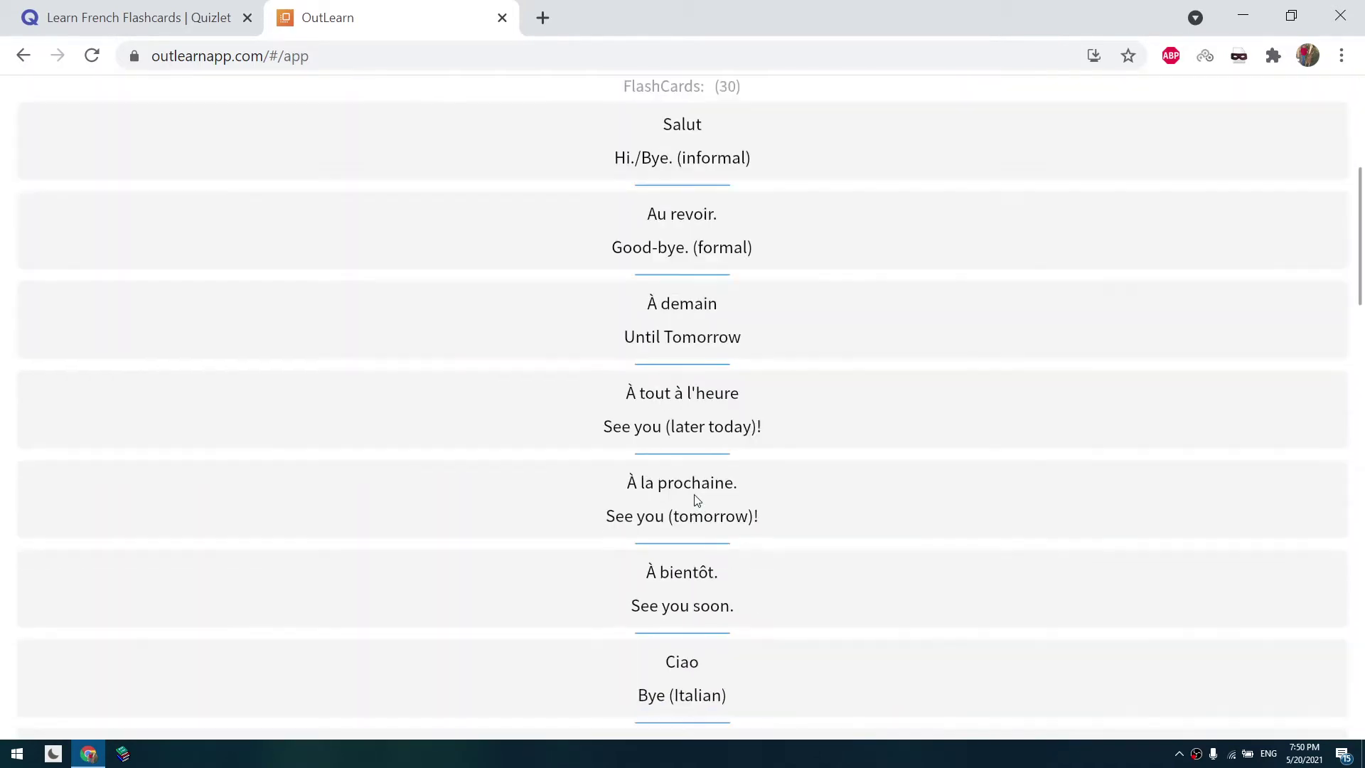
scroll(696, 500, "down", 12)
scroll(697, 500, "up", 14)
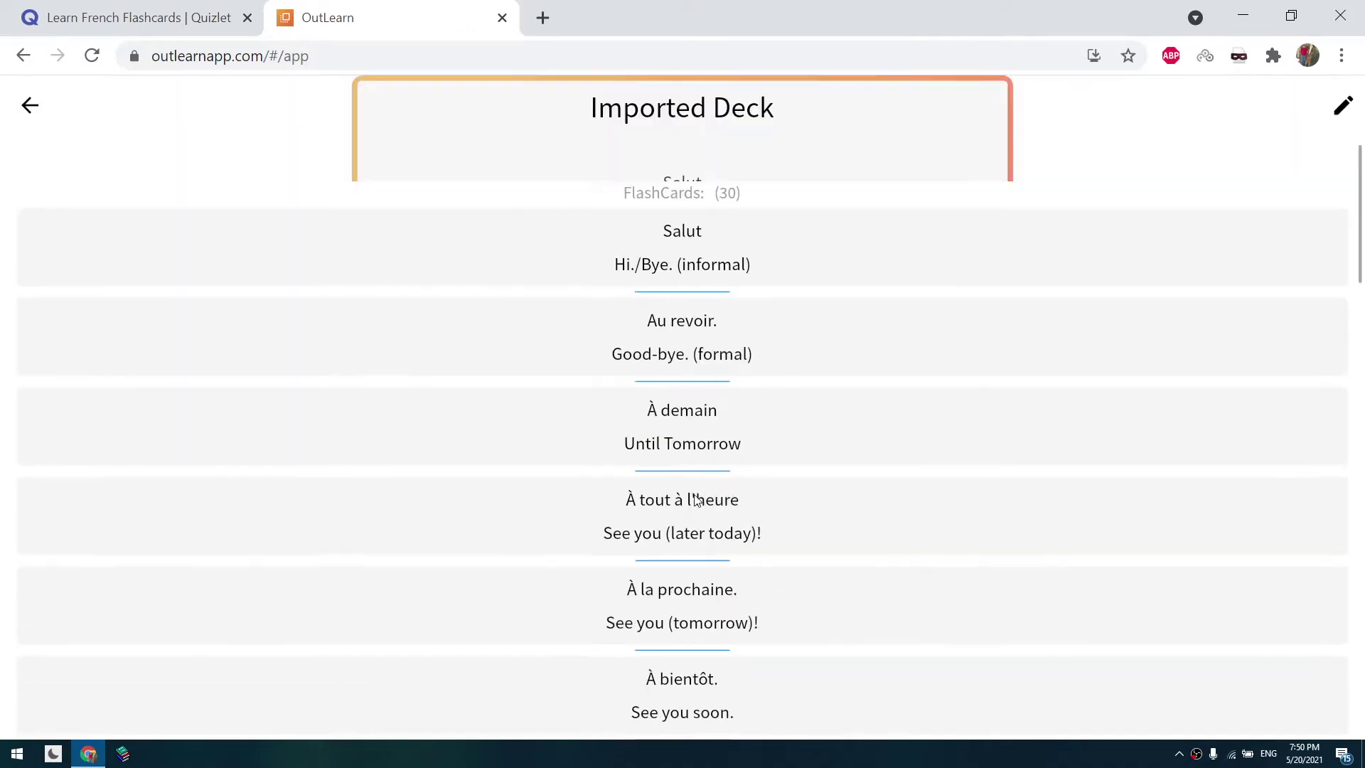
scroll(697, 499, "up", 5)
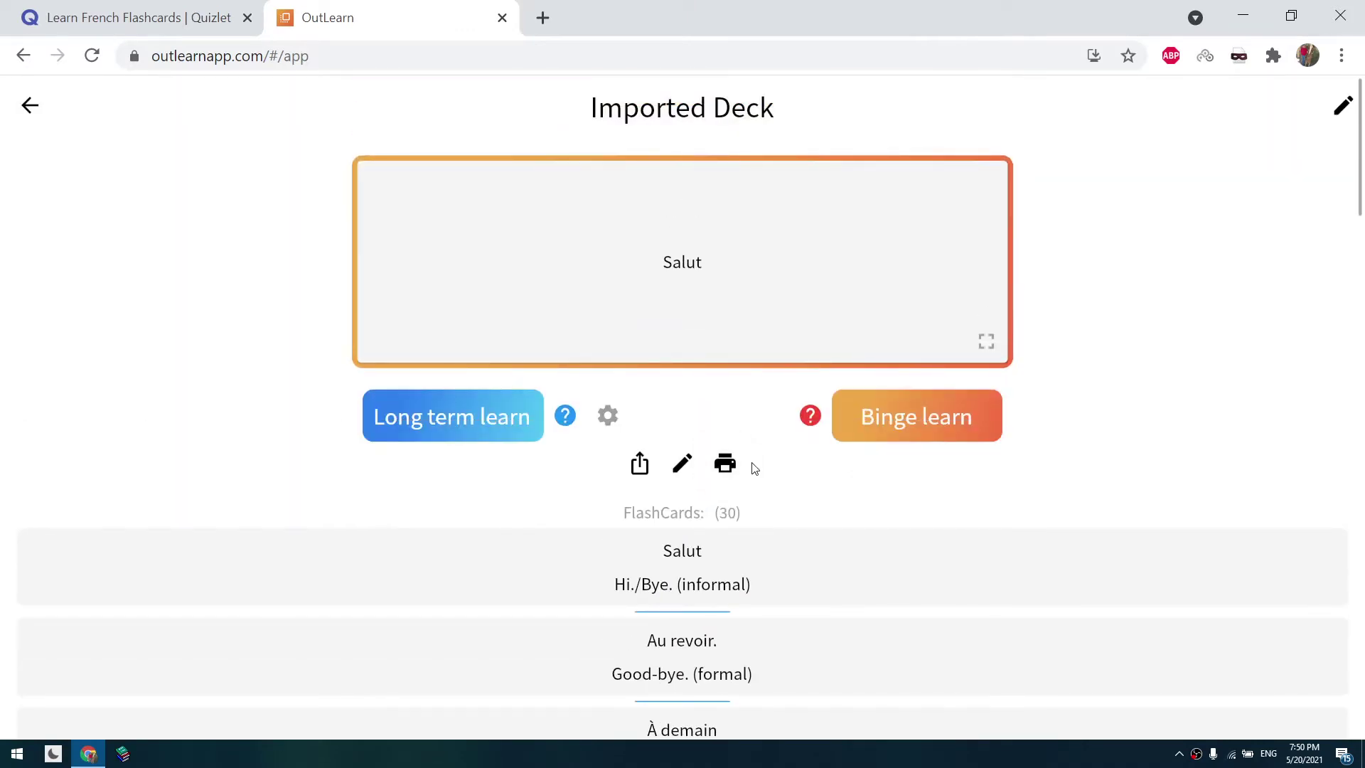
left_click(723, 469)
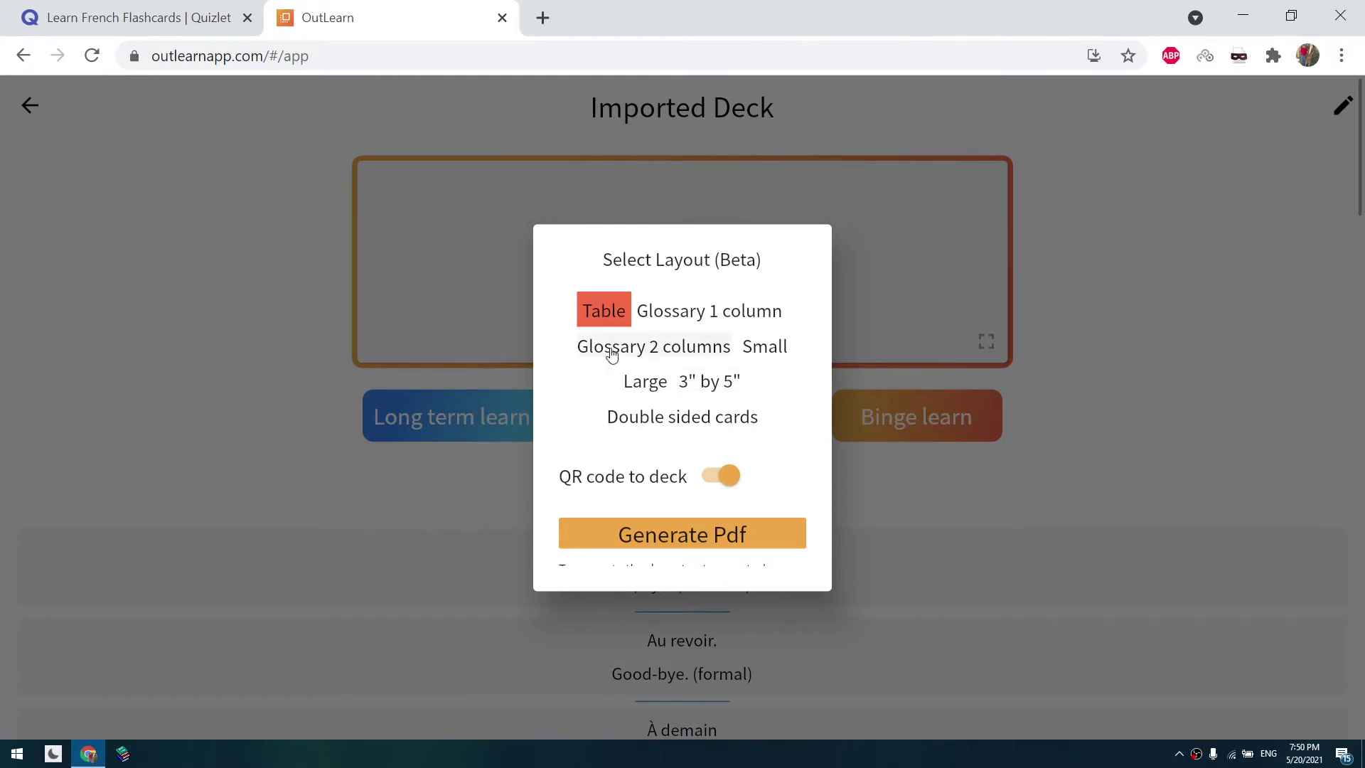
left_click(639, 421)
scroll(639, 426, "down", 1)
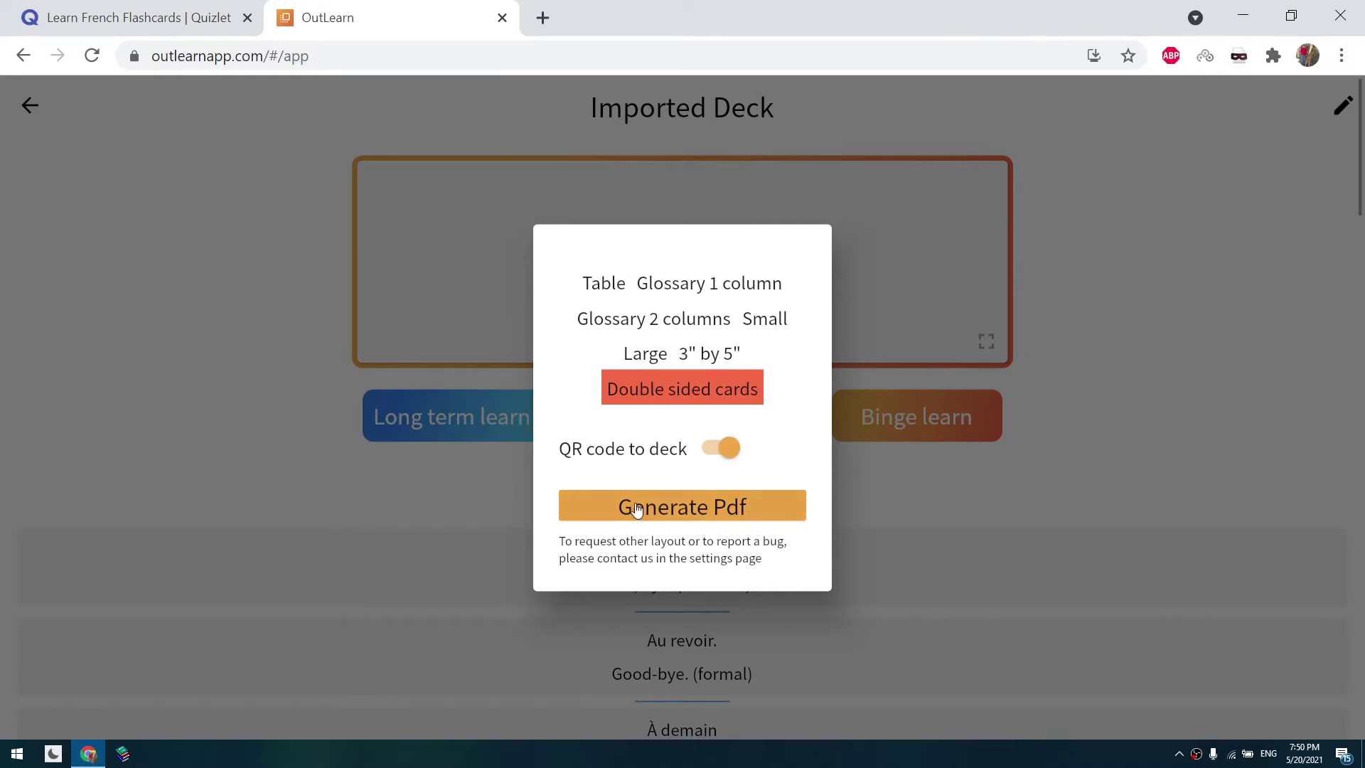
left_click(708, 508)
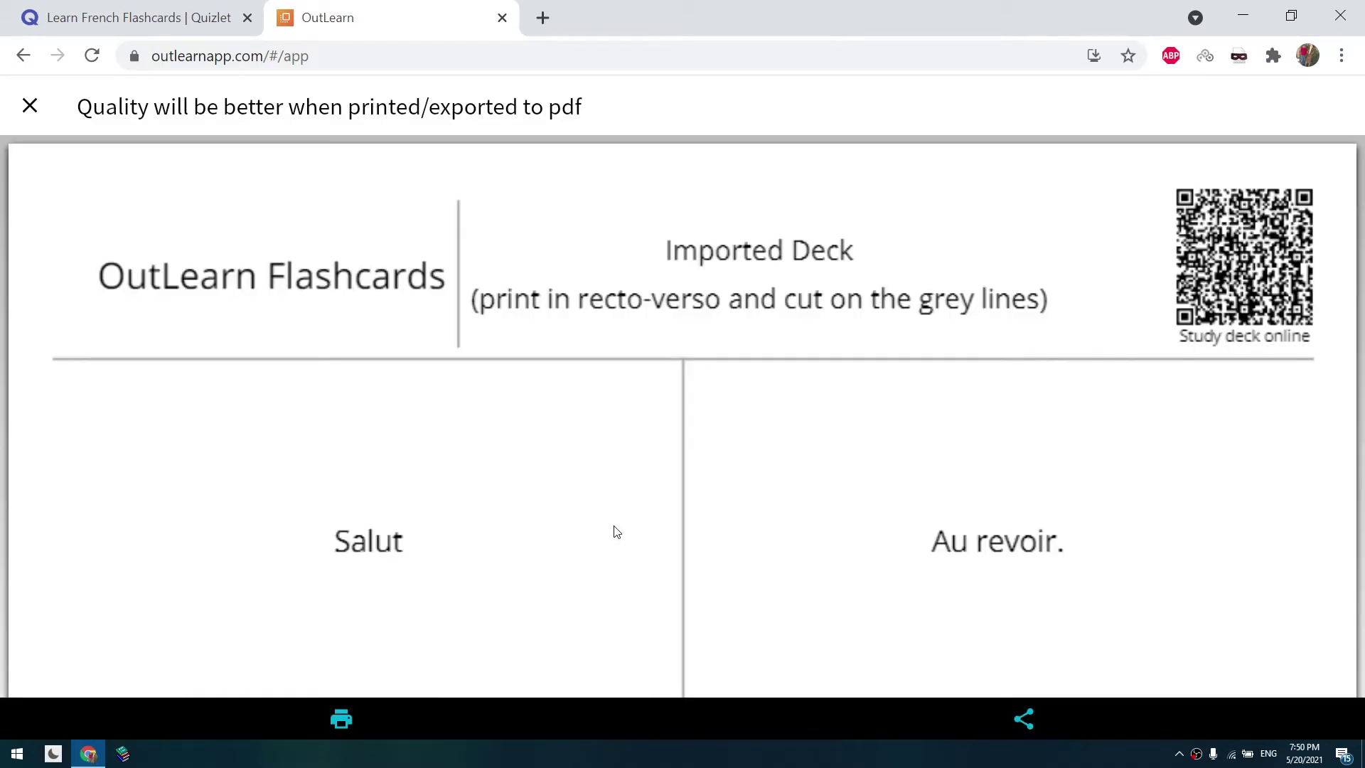
Step: Print the double-sided flashcard sheet with Save as PDF as the destination, saving 8 pages
scroll(879, 416, "down", 2)
scroll(879, 416, "down", 2)
scroll(877, 420, "up", 4)
scroll(934, 381, "down", 2)
scroll(935, 384, "up", 2)
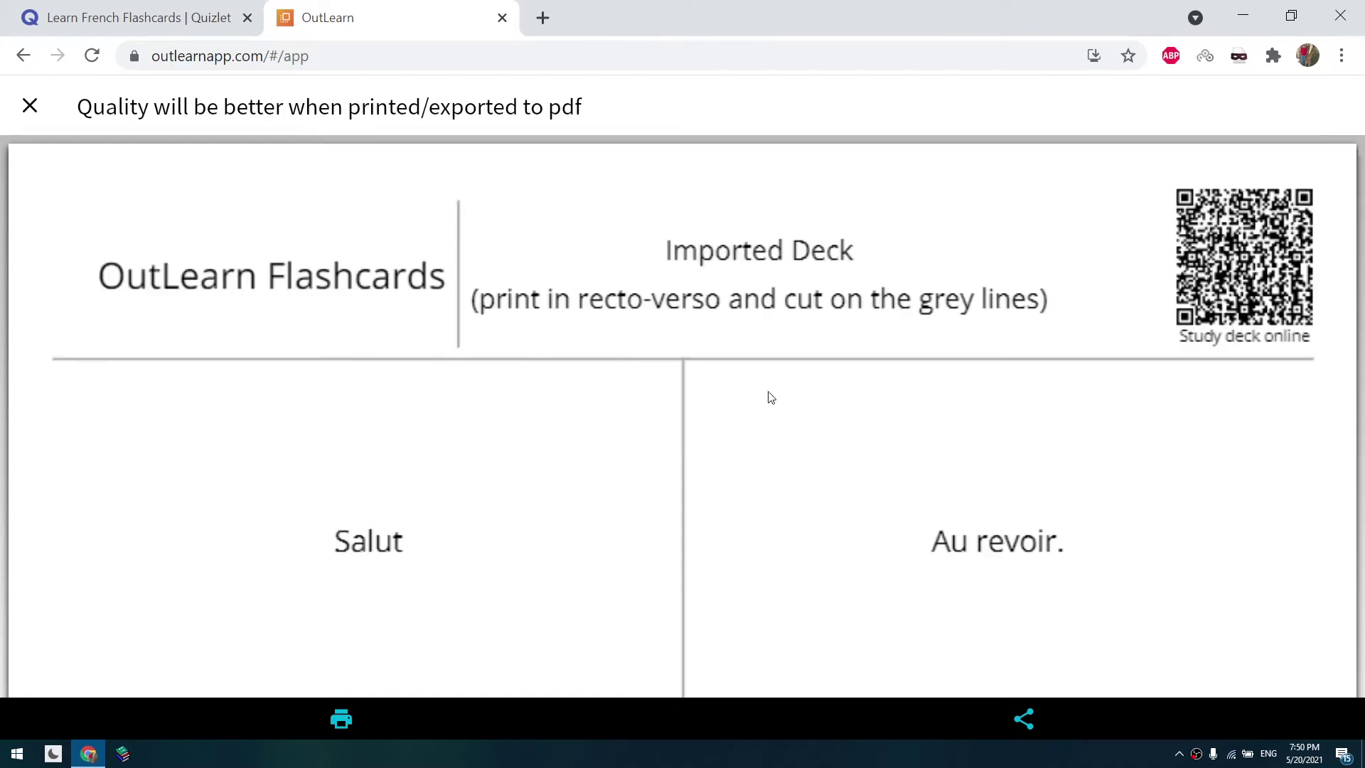
left_click(344, 722)
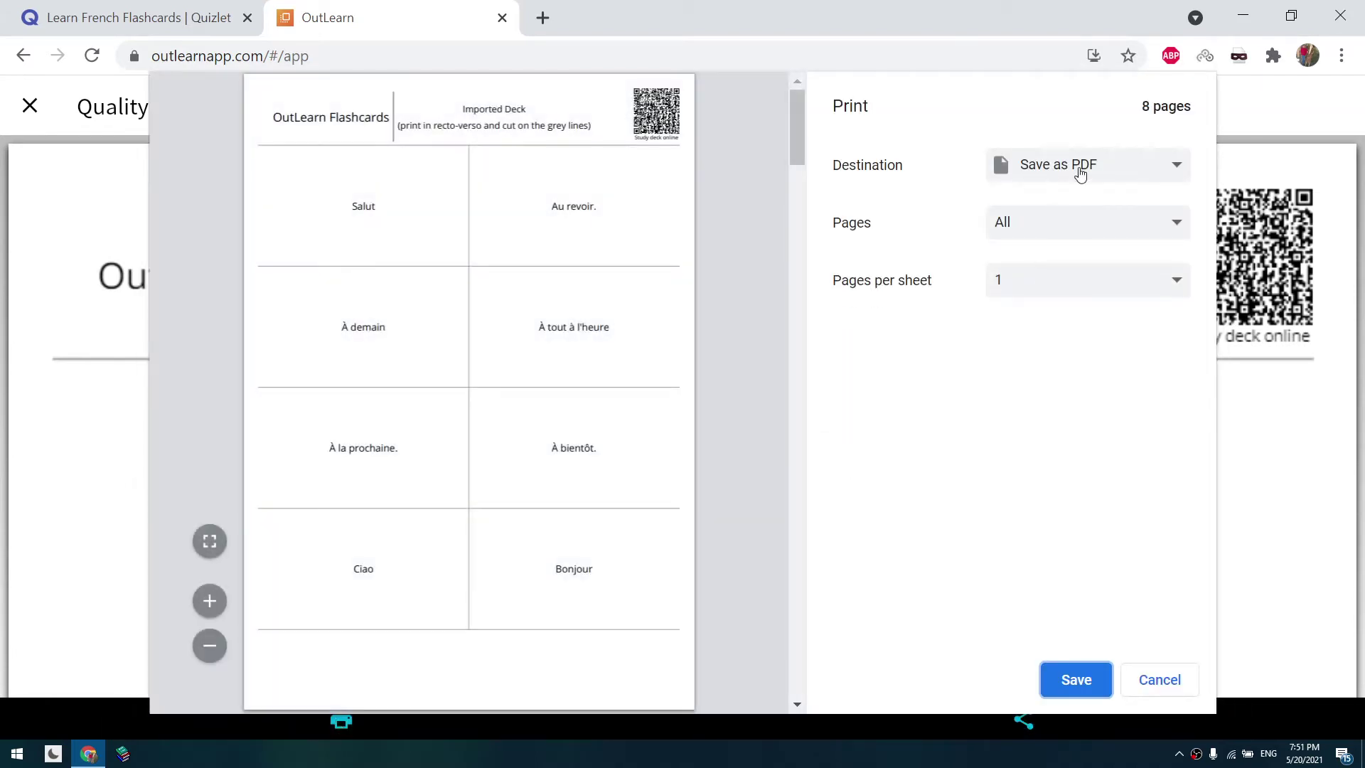
left_click(1092, 176)
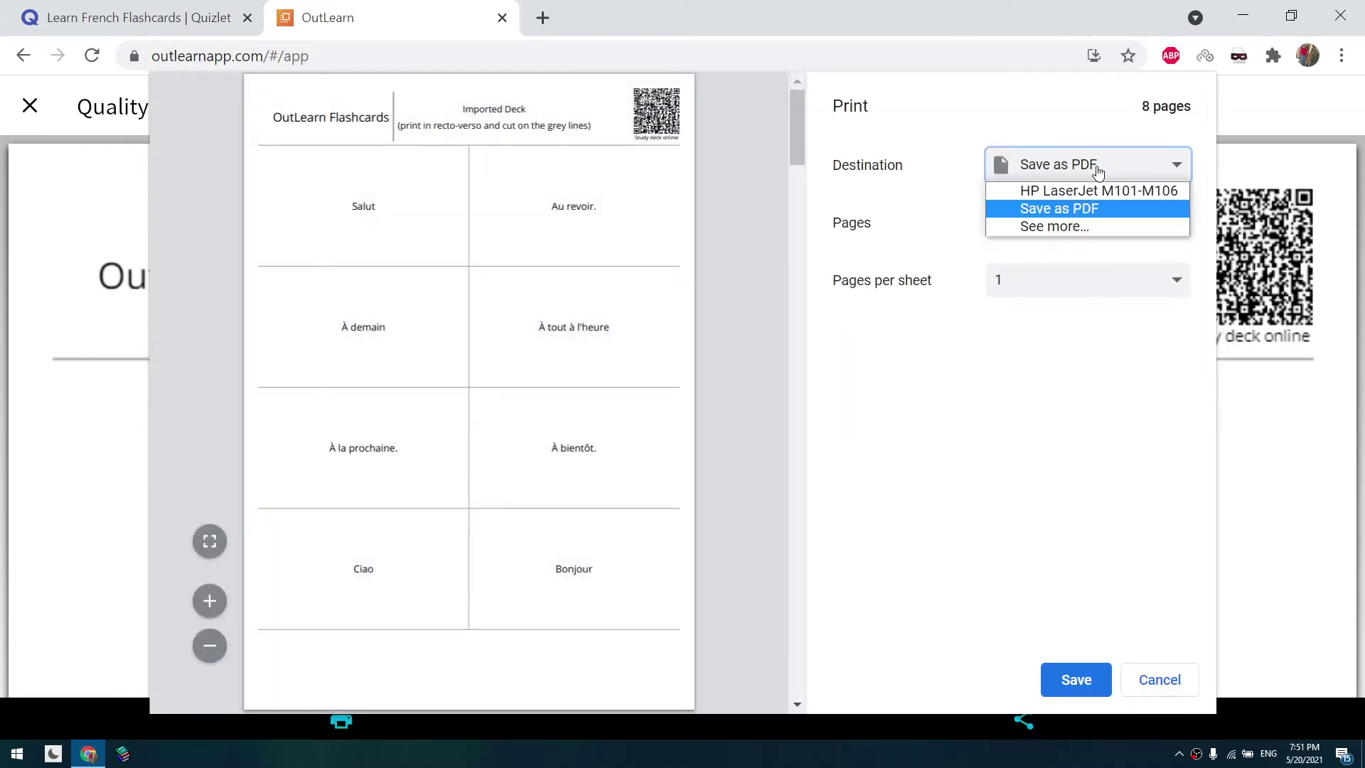
left_click(1082, 215)
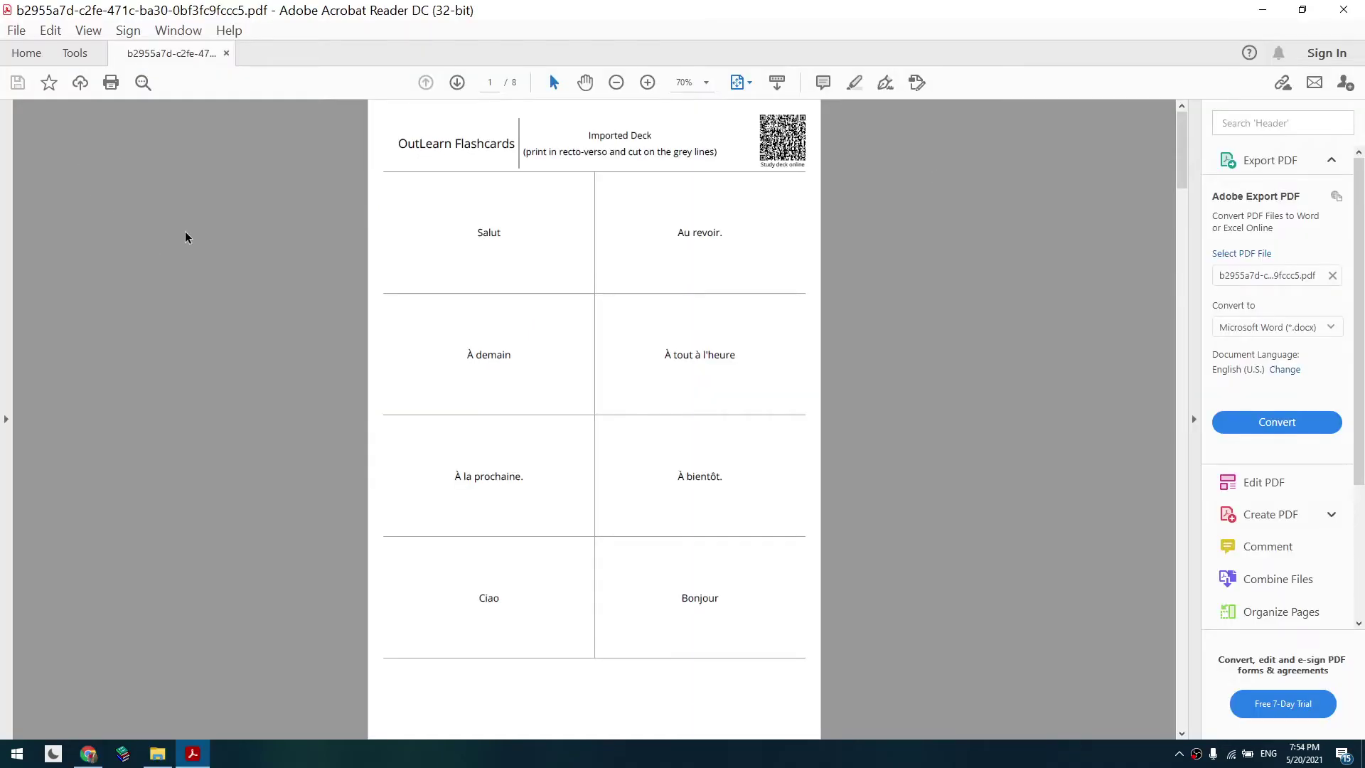
Step: In Acrobat Reader, set the flashcard PDF to print on both sides of the paper
left_click(112, 83)
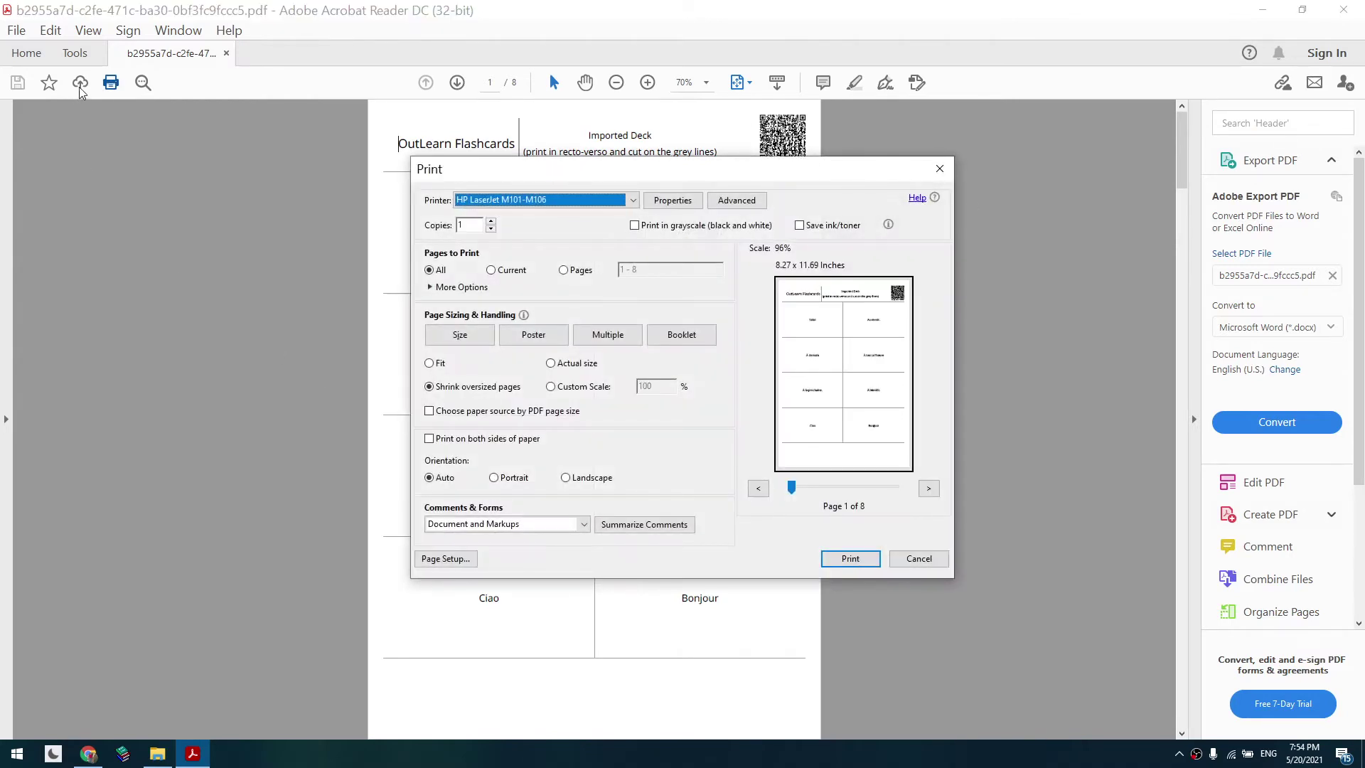
left_click(455, 439)
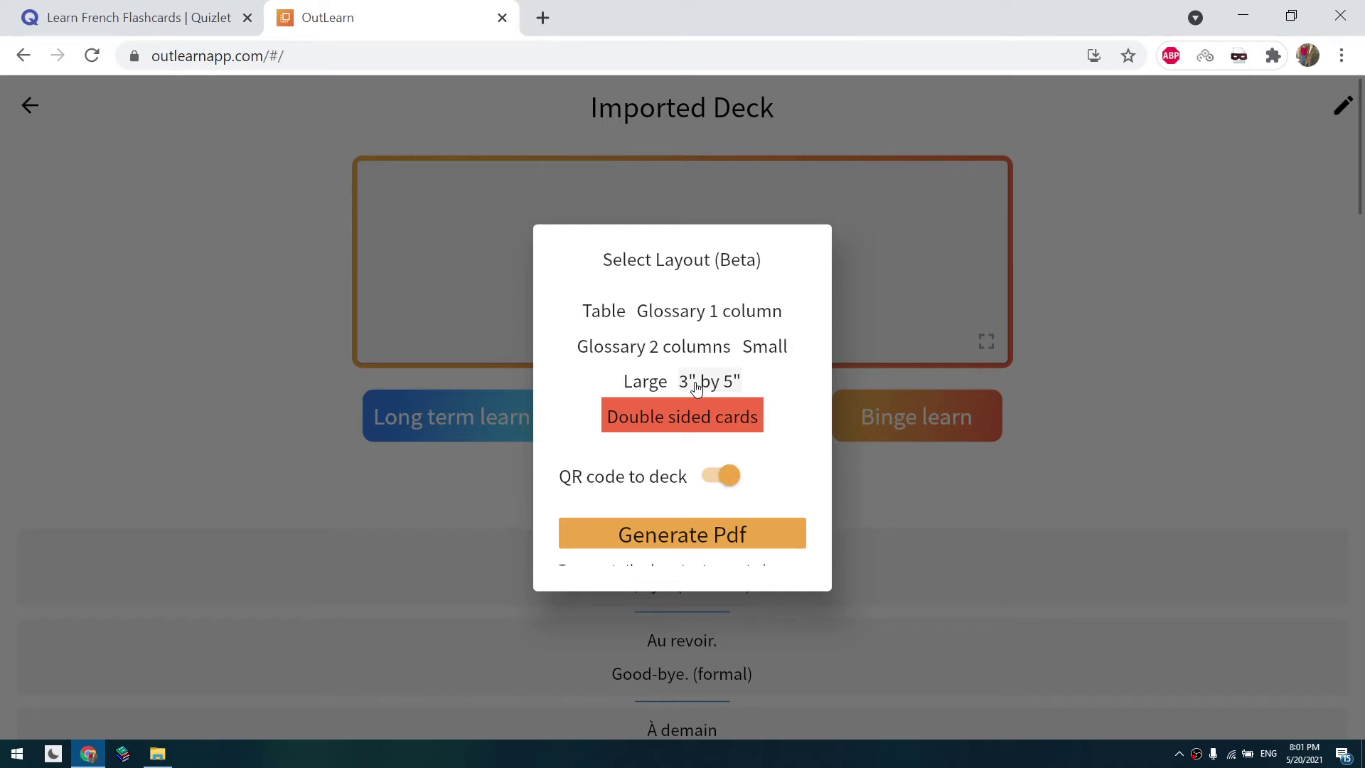
Step: Generate the Imported Deck in the 3" by 5" card layout and save it as a 60-page PDF
left_click(706, 385)
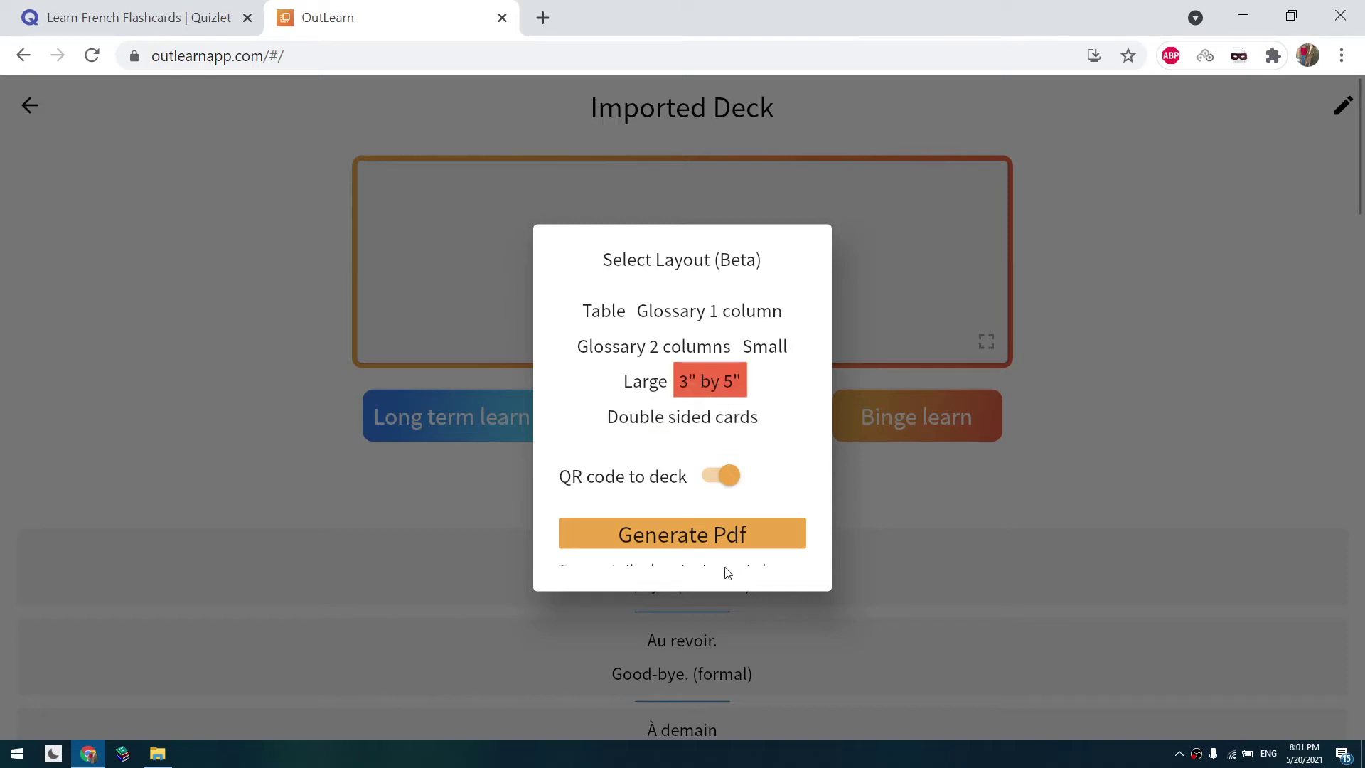
left_click(642, 549)
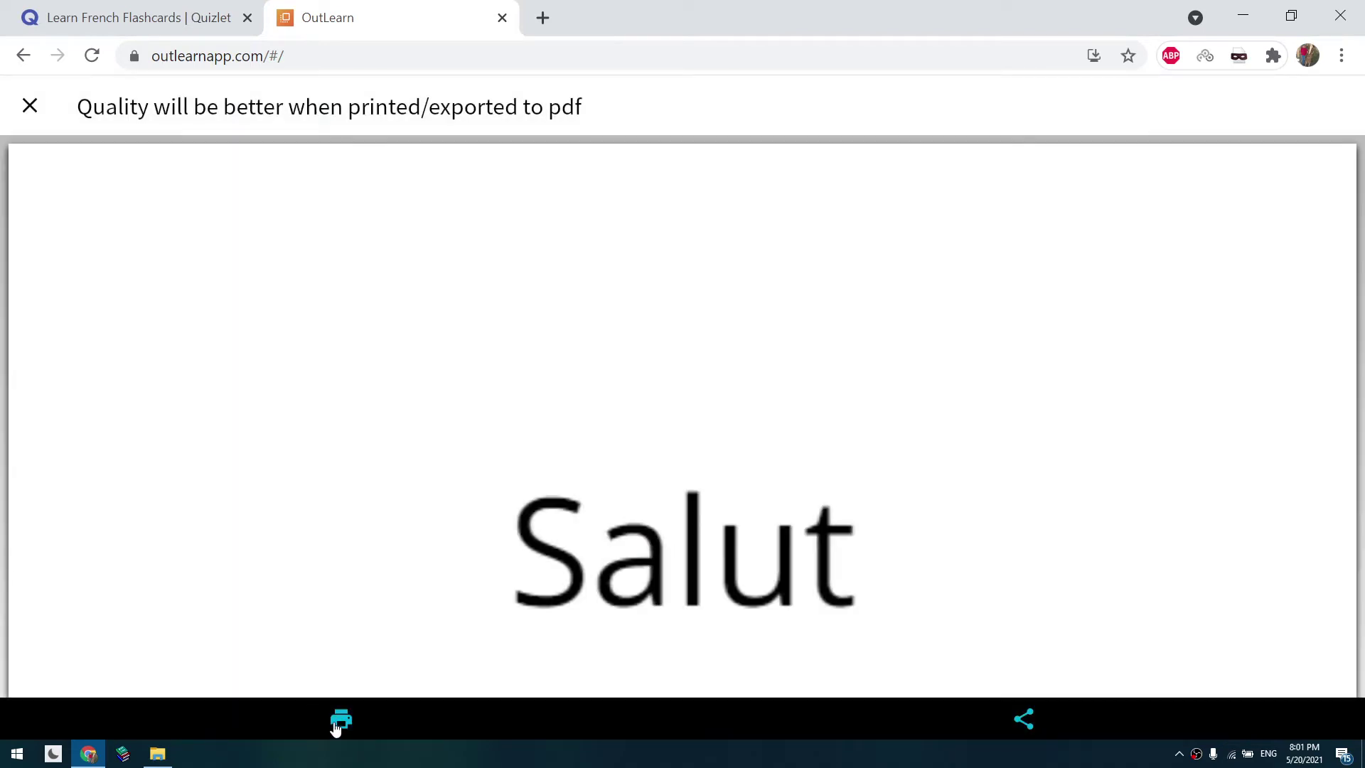
left_click(340, 721)
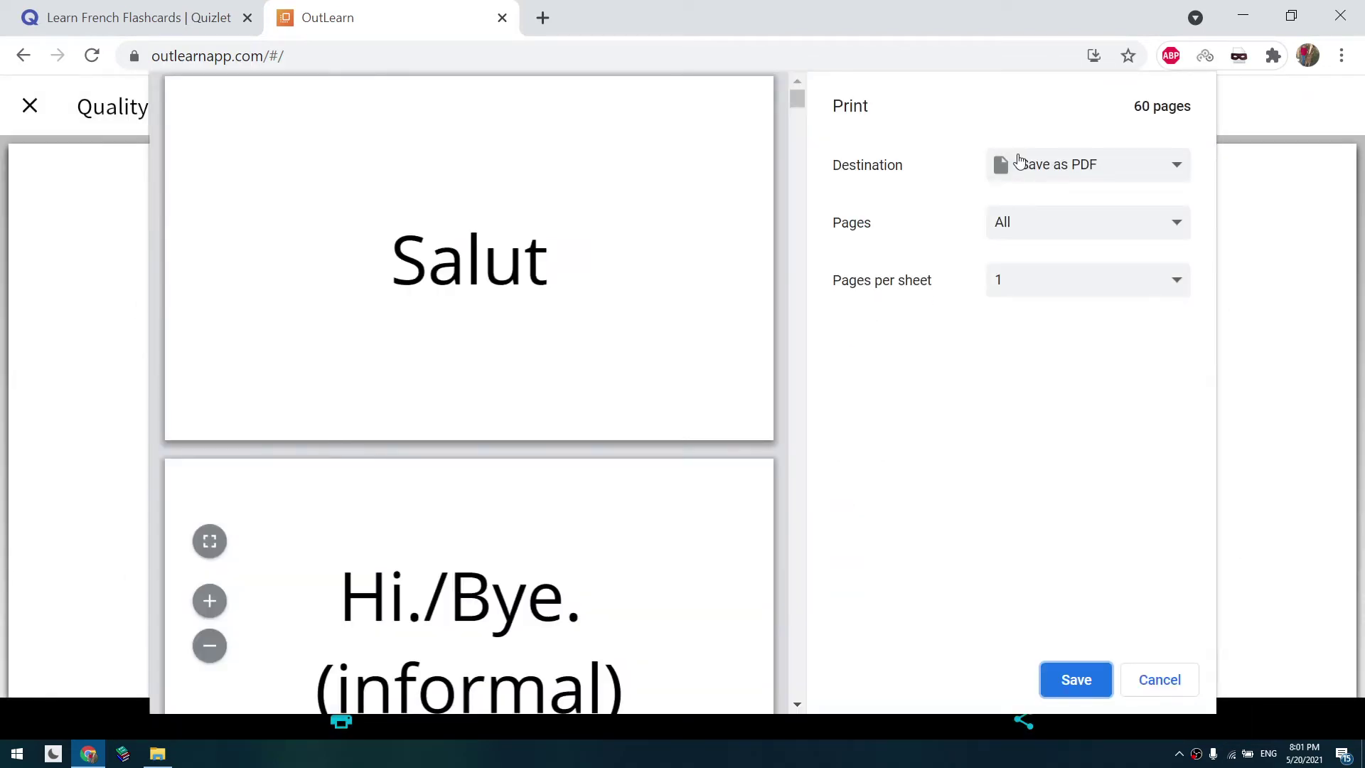
left_click(1062, 680)
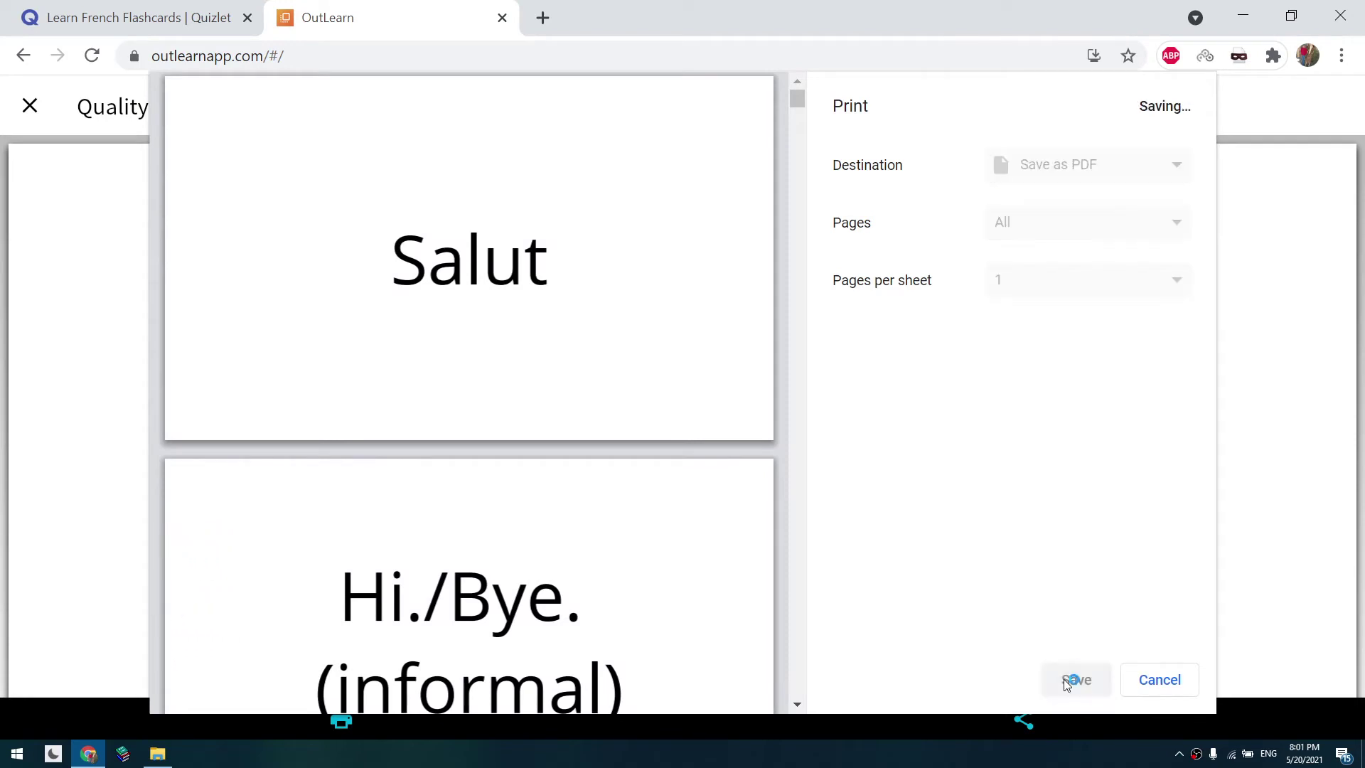
left_click(1218, 715)
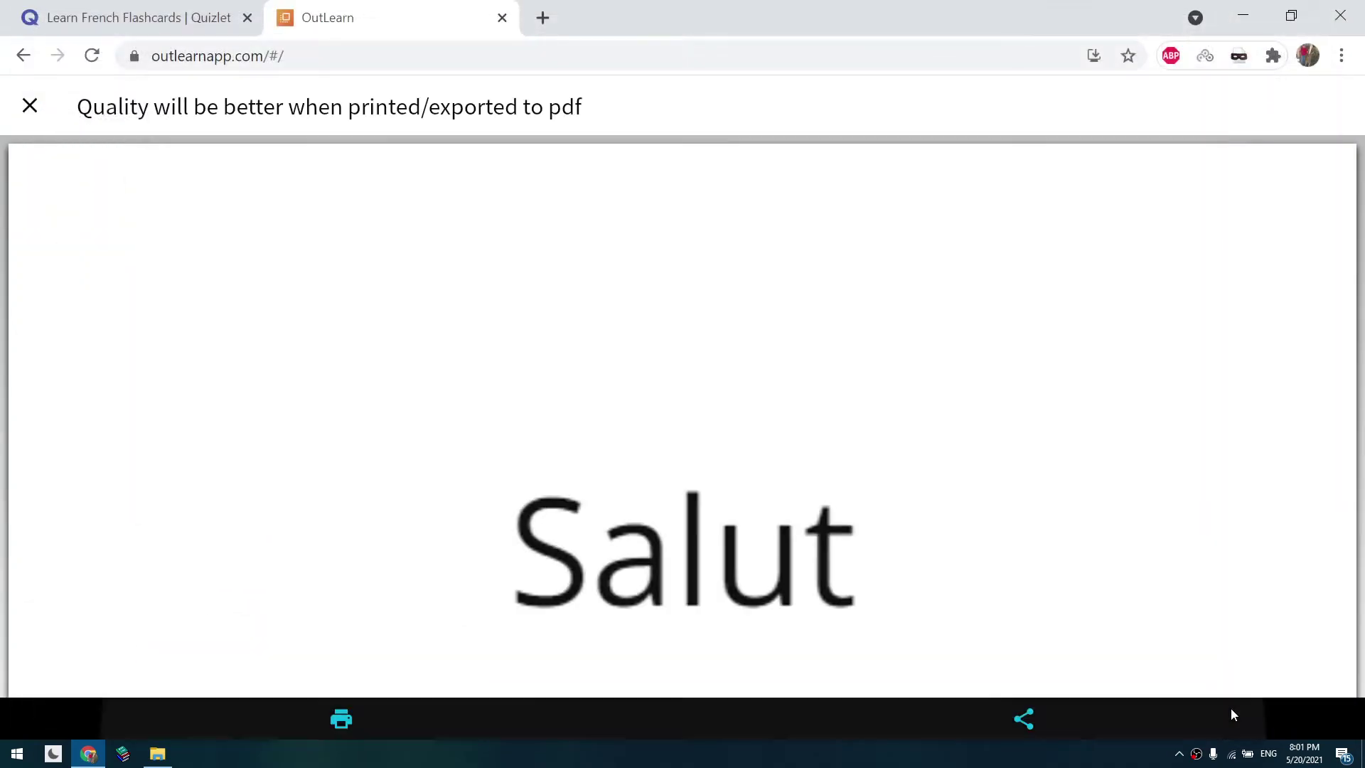